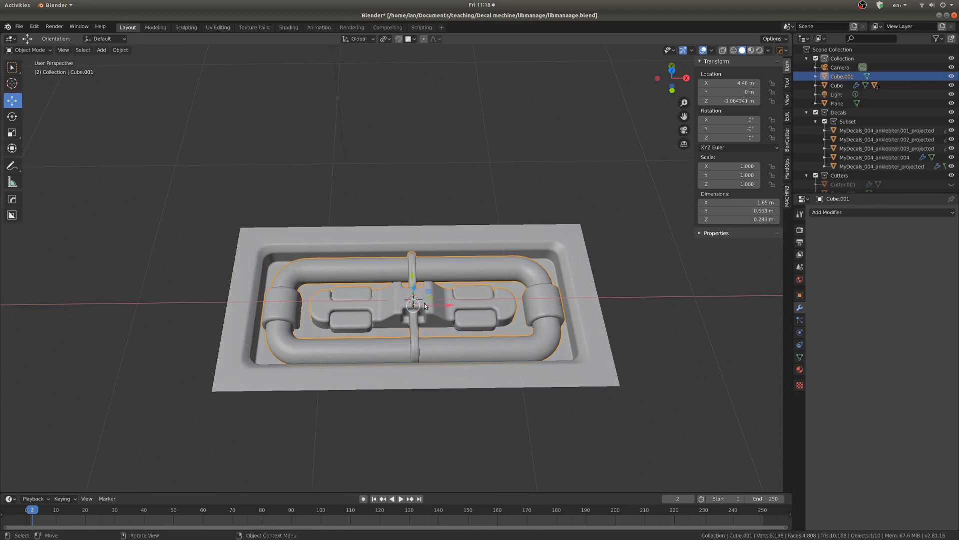
# Step: Select the pipe latch geometry with the recessed base plane active, and create a SUBSET decal from them using the current bake settings
pyautogui.moveTo(424, 305); pyautogui.dragTo(486, 269, button='middle')
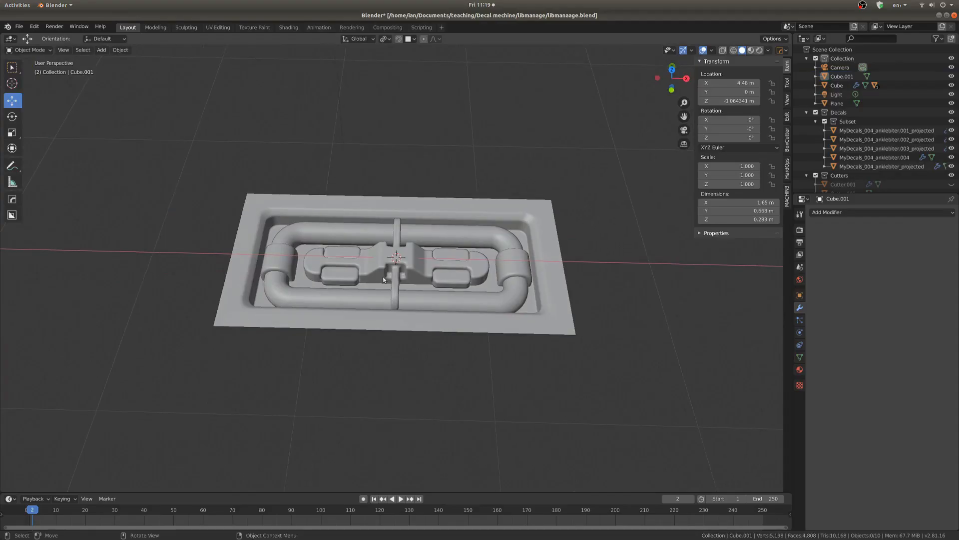
pyautogui.click(393, 278)
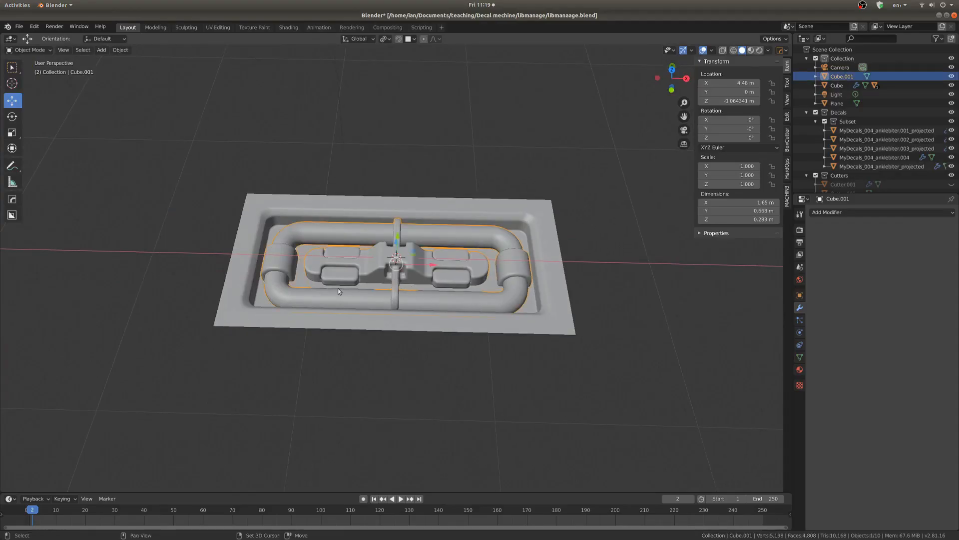
pyautogui.scroll(4, 407, 244)
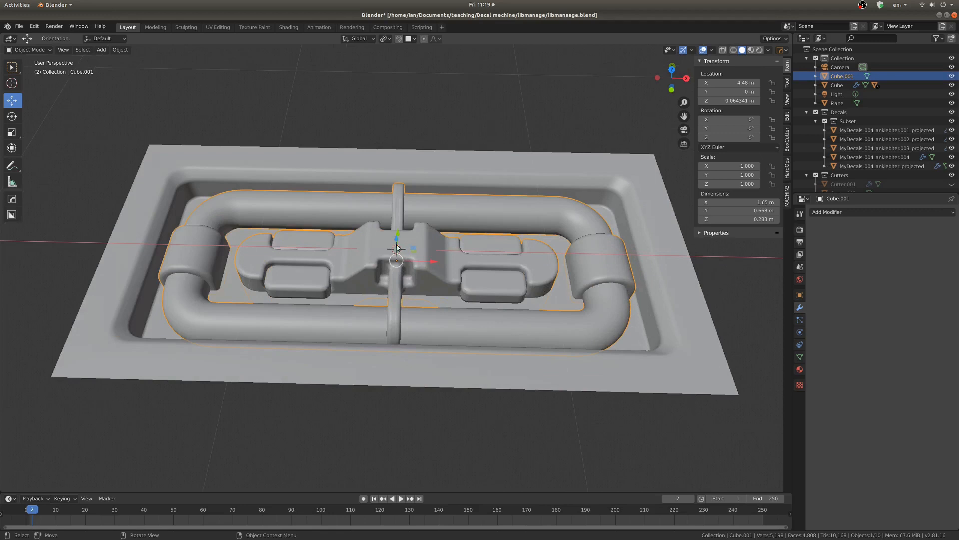
pyautogui.keyDown('shift'); pyautogui.click(662, 327); pyautogui.keyUp('shift')
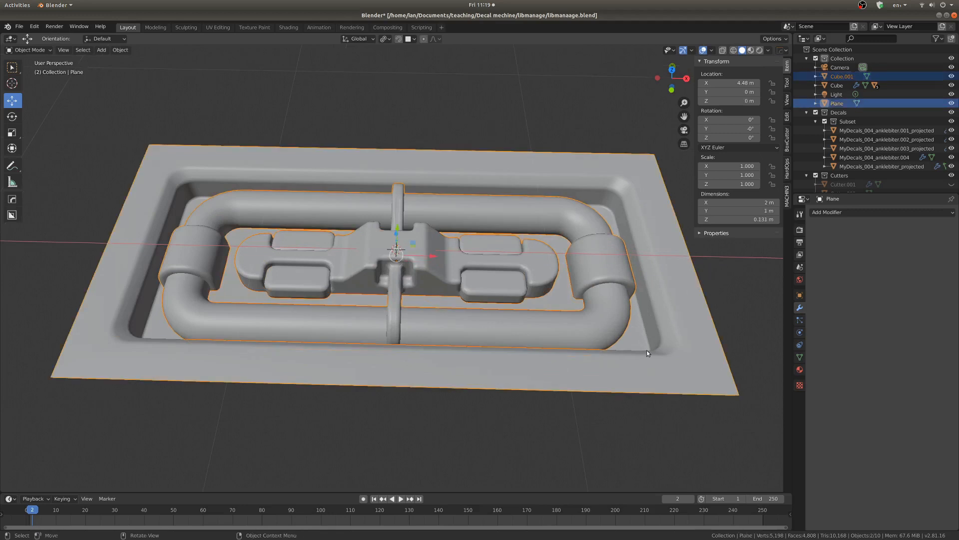
pyautogui.click(787, 195)
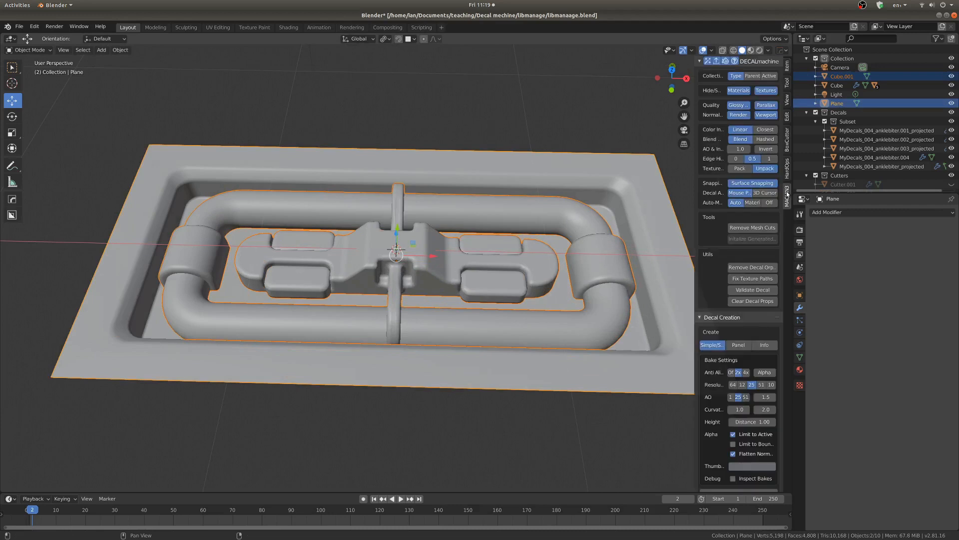
pyautogui.click(698, 60)
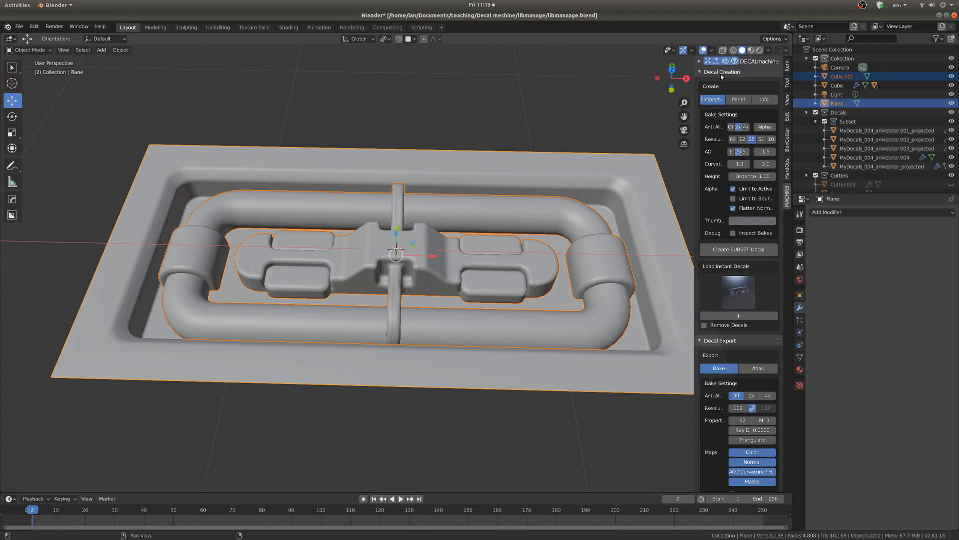
pyautogui.click(742, 250)
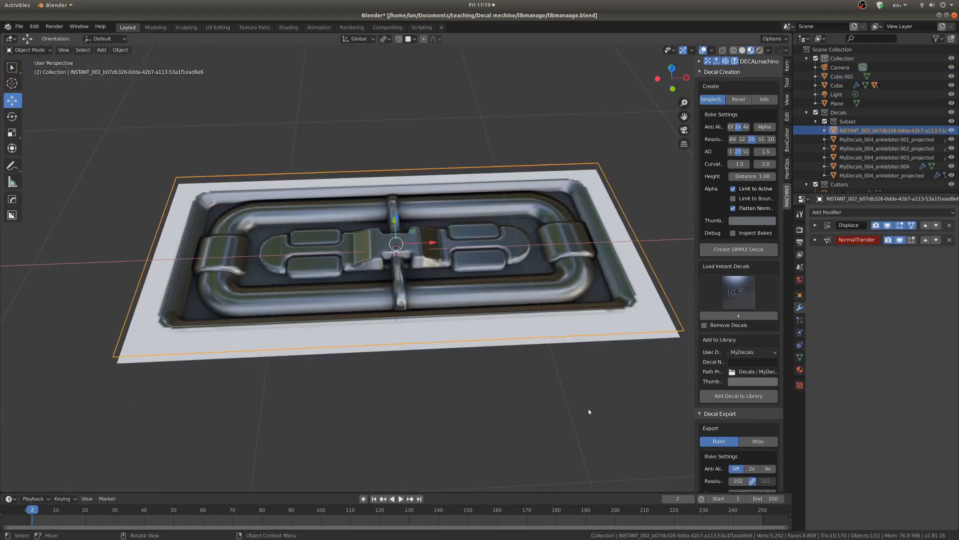
# Step: Move the newly created decal well clear of the source latch geometry and check its baked detail up close
pyautogui.press('g')
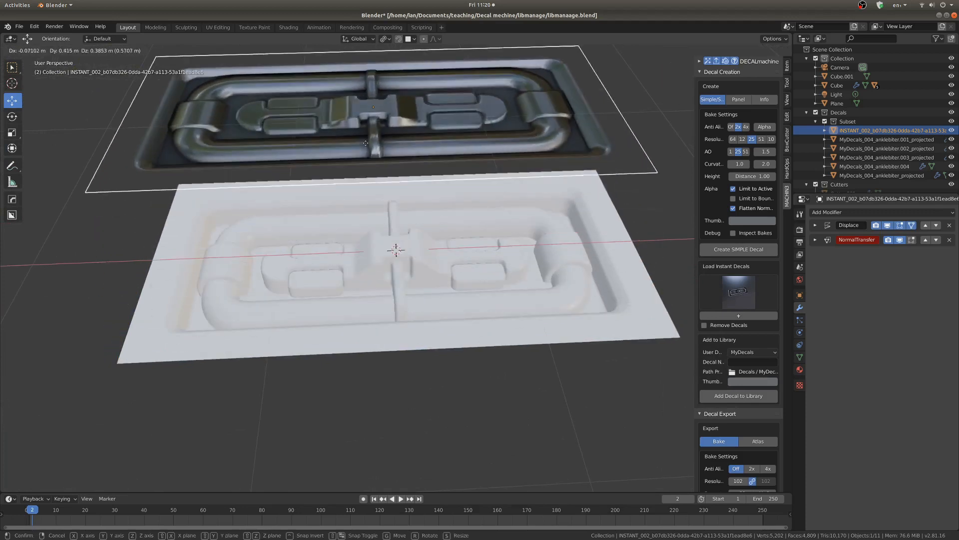
pyautogui.click(456, 195)
pyautogui.moveTo(456, 196); pyautogui.dragTo(383, 239, button='middle')
pyautogui.scroll(3, 433, 375)
pyautogui.keyDown('shift'); pyautogui.moveTo(403, 369); pyautogui.dragTo(519, 263, button='middle'); pyautogui.keyUp('shift')
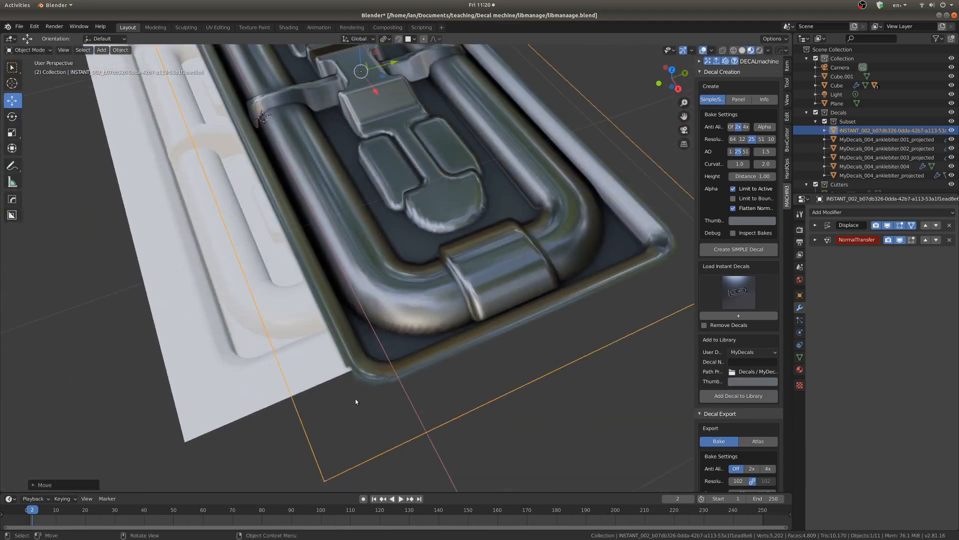
pyautogui.scroll(-4, 375, 376)
pyautogui.moveTo(380, 263)
pyautogui.mouseDown(button='middle')
pyautogui.moveTo(398, 308)
pyautogui.moveTo(502, 288)
pyautogui.moveTo(497, 265)
pyautogui.moveTo(382, 250)
pyautogui.mouseUp(button='middle')
pyautogui.moveTo(374, 244); pyautogui.dragTo(93, 258)
pyautogui.scroll(1, 216, 274)
pyautogui.scroll(-5, 184, 272)
pyautogui.moveTo(235, 295); pyautogui.dragTo(187, 272, button='middle')
pyautogui.scroll(6, 340, 298)
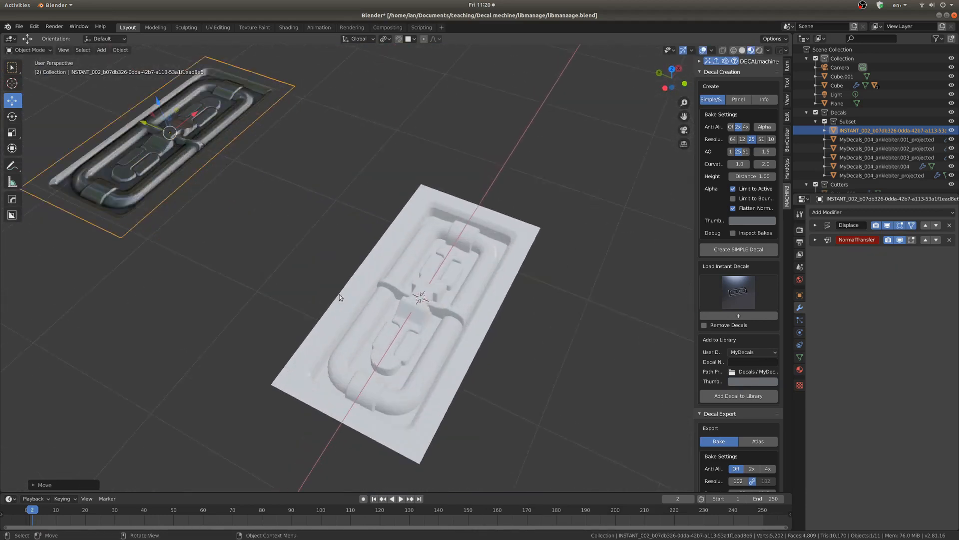
# Step: Reselect the latch geometry and base plane, and set the decal bake resolution to 512
pyautogui.moveTo(340, 297); pyautogui.dragTo(479, 300, button='middle')
pyautogui.click(434, 274)
pyautogui.scroll(1, 494, 295)
pyautogui.keyDown('shift'); pyautogui.click(583, 297); pyautogui.keyUp('shift')
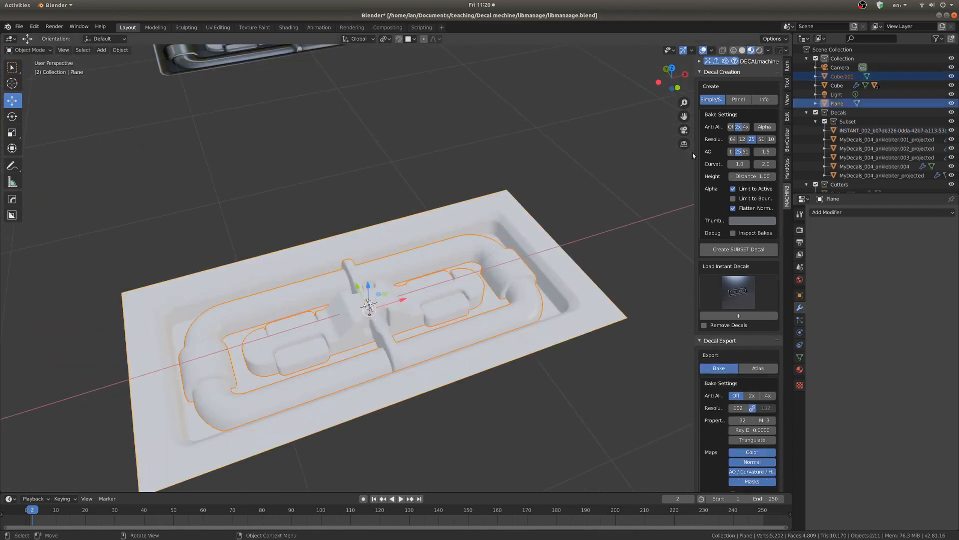
pyautogui.moveTo(694, 152); pyautogui.dragTo(636, 151)
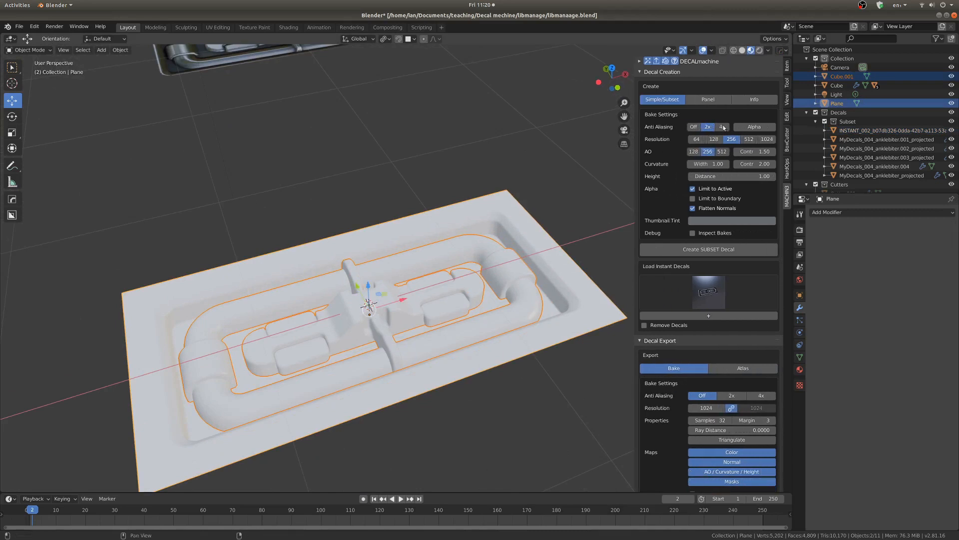
pyautogui.click(749, 140)
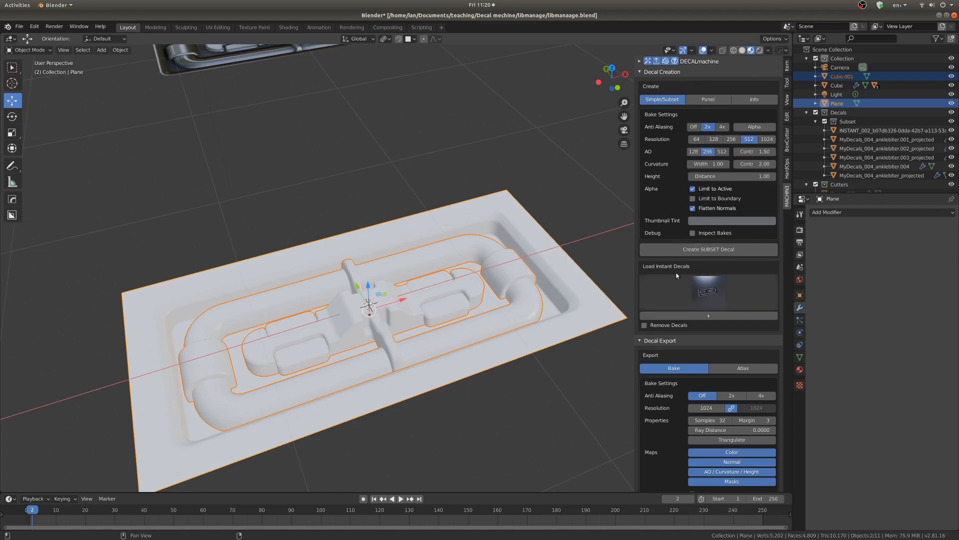
# Step: Set the thumbnail tint to a saturated dark blue and create another SUBSET decal from the selected geometry
pyautogui.click(709, 221)
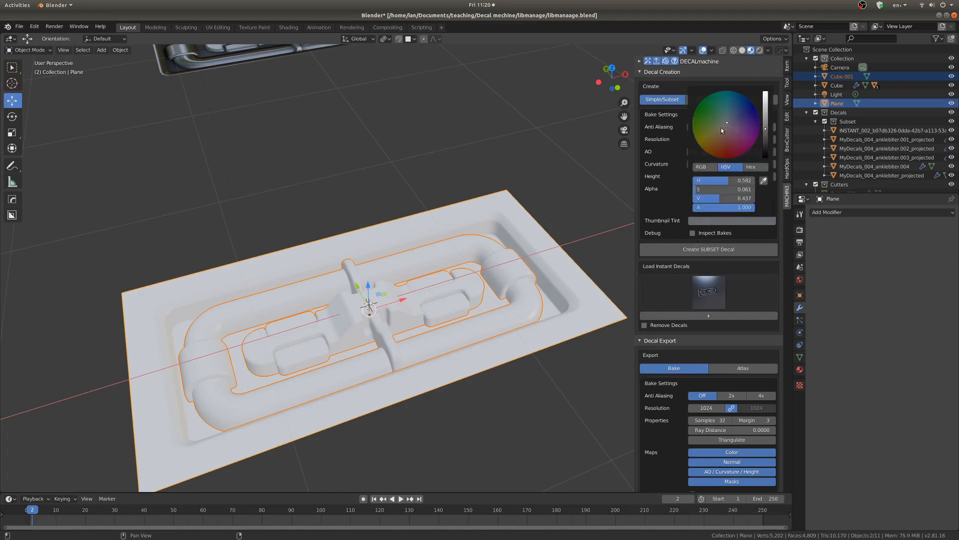
pyautogui.moveTo(721, 128); pyautogui.dragTo(742, 102)
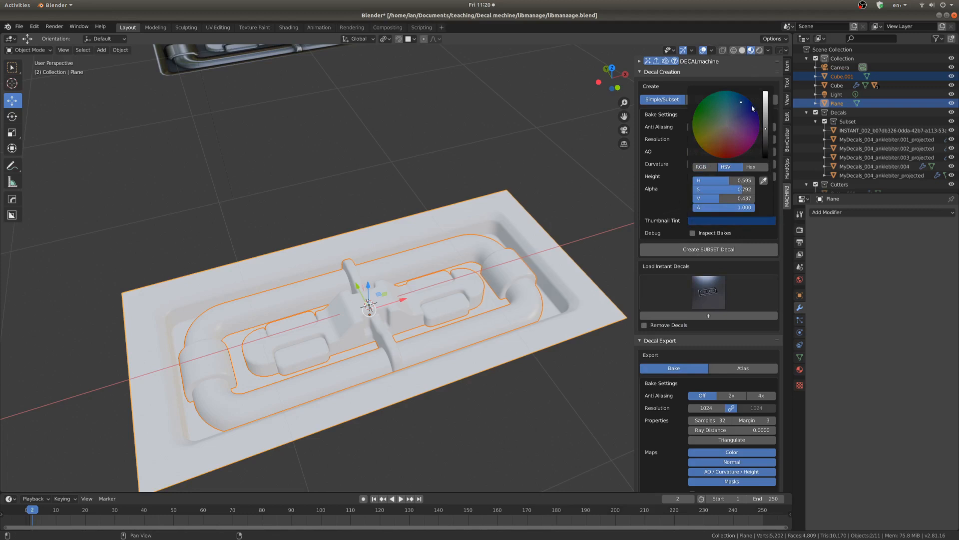
pyautogui.click(695, 251)
# Step: Move the 512-resolution decal off the source geometry and place it next to the first decal
pyautogui.moveTo(487, 284); pyautogui.dragTo(421, 323, button='middle')
pyautogui.scroll(-5, 490, 291)
pyautogui.scroll(2, 421, 322)
pyautogui.moveTo(401, 287); pyautogui.dragTo(221, 269)
pyautogui.scroll(3, 221, 268)
pyautogui.moveTo(221, 268); pyautogui.dragTo(297, 284, button='middle')
# Step: Compare the edge and surface detail of the two baked decals up close, then deselect everything
pyautogui.scroll(2, 298, 282)
pyautogui.keyDown('shift'); pyautogui.moveTo(293, 406); pyautogui.dragTo(325, 307, button='middle'); pyautogui.keyUp('shift')
pyautogui.scroll(2, 325, 307)
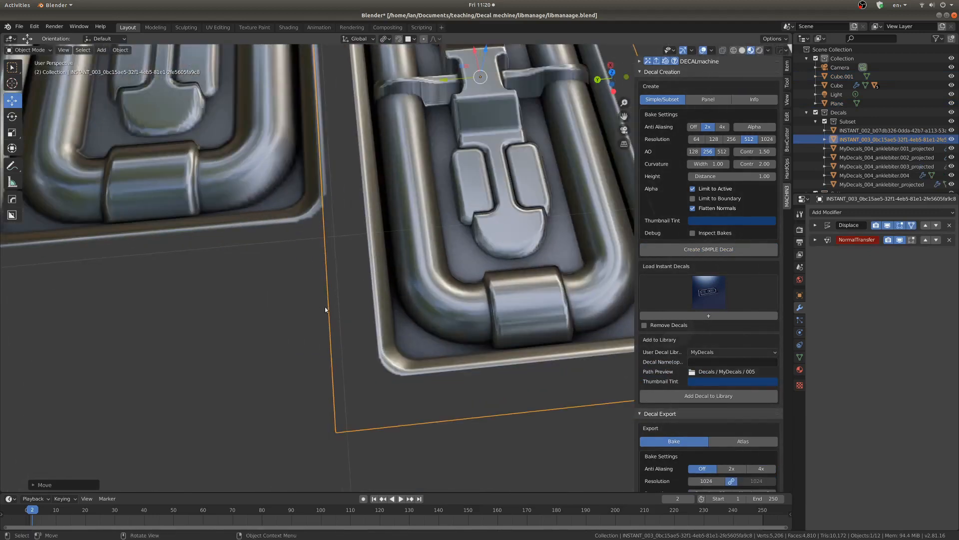
pyautogui.scroll(2, 248, 195)
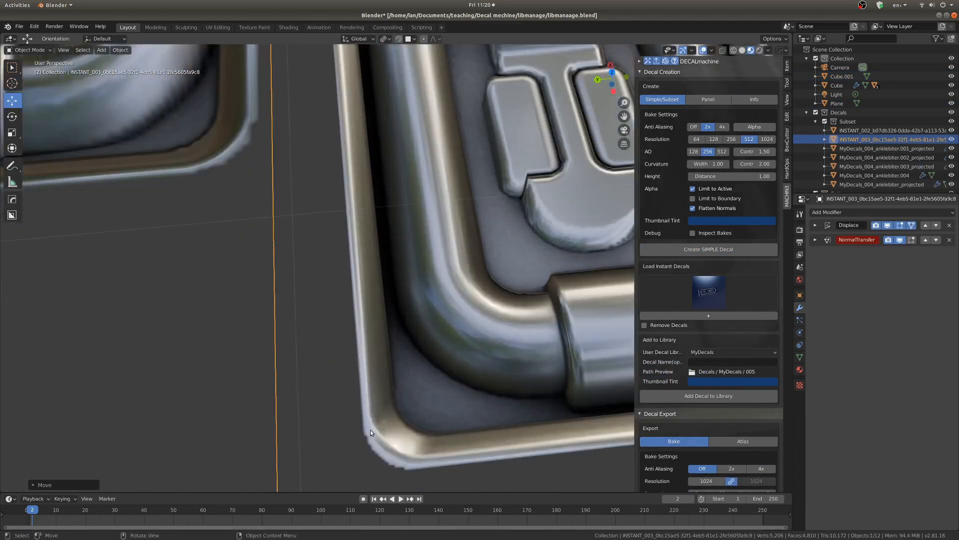
pyautogui.scroll(-5, 442, 254)
pyautogui.moveTo(443, 255); pyautogui.dragTo(332, 201, button='middle')
pyautogui.scroll(-3, 332, 201)
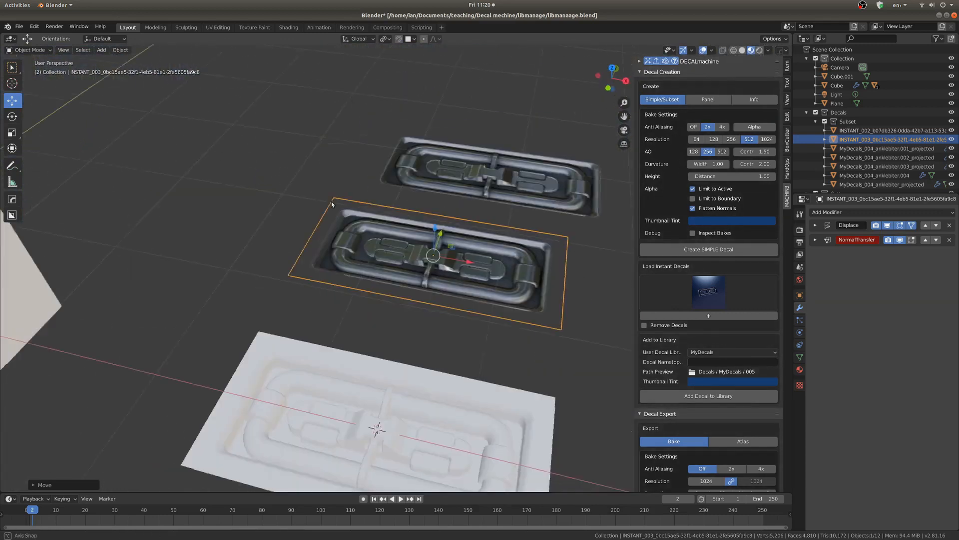
pyautogui.scroll(2, 380, 245)
pyautogui.scroll(-1, 380, 249)
pyautogui.hotkey('alt', 'a')
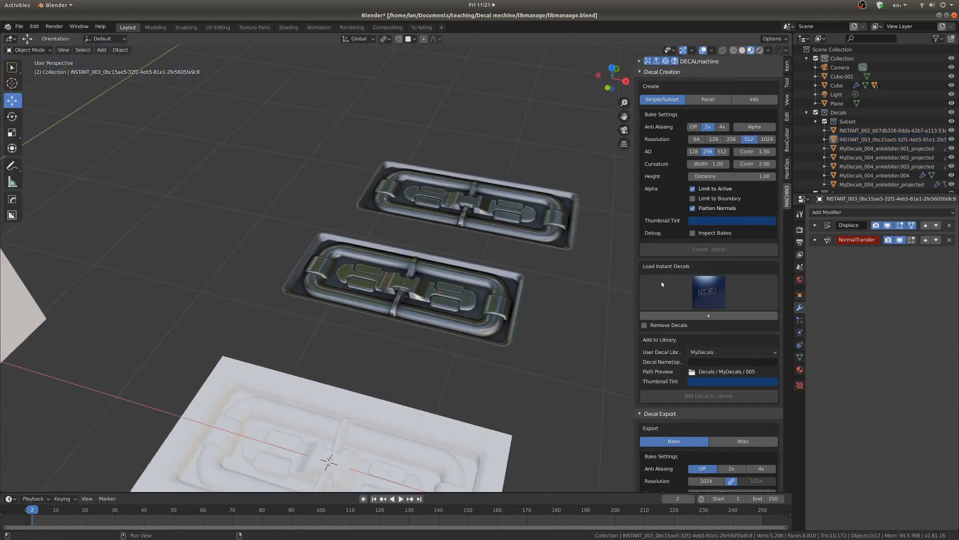
# Step: Examine the thumbnails of the available instant decals, including the blue-tinted one
pyautogui.scroll(-2, 656, 266)
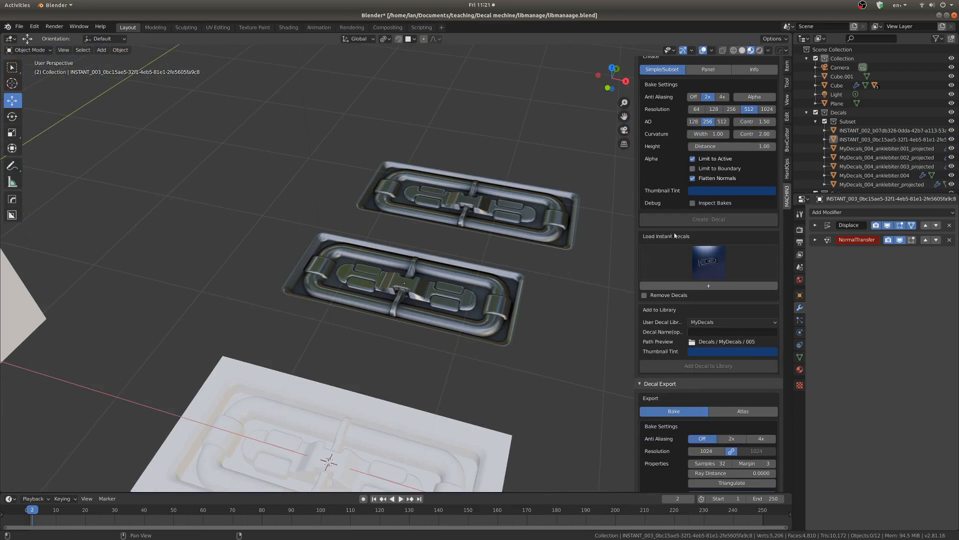
pyautogui.click(710, 268)
pyautogui.click(733, 248)
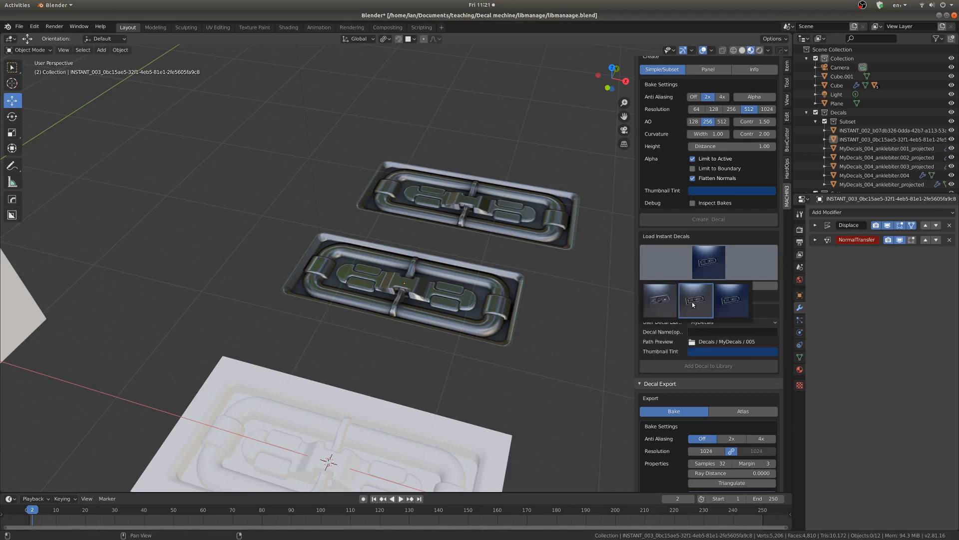
pyautogui.click(744, 301)
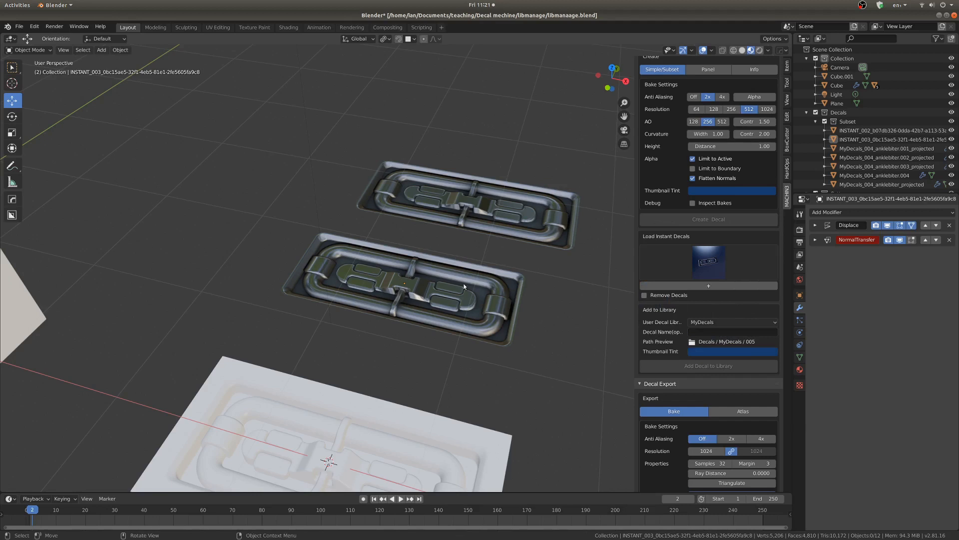
pyautogui.click(704, 265)
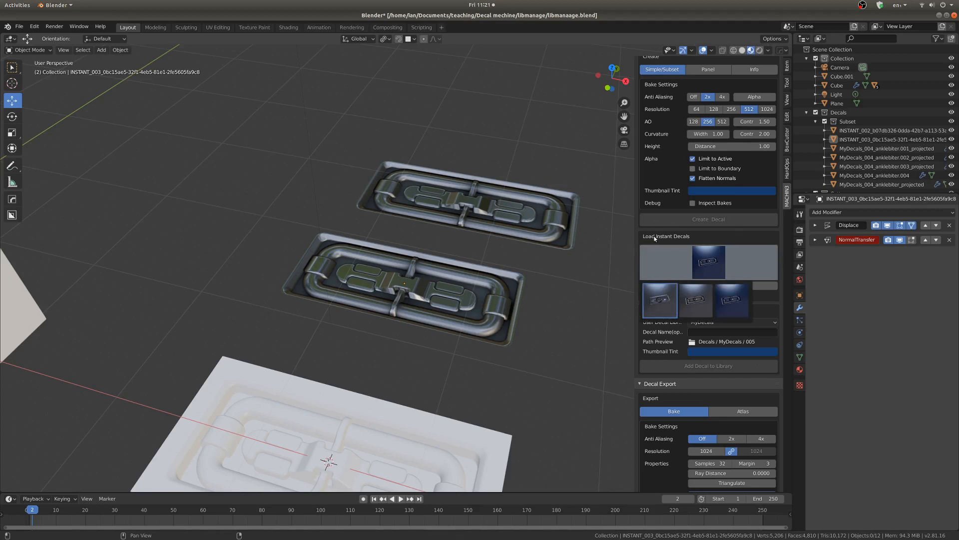
# Step: Select the cube and examine which decals the MyDecals library offers in the DECALmachine pie
pyautogui.scroll(-4, 397, 324)
pyautogui.moveTo(223, 344); pyautogui.dragTo(363, 287, button='middle')
pyautogui.scroll(2, 362, 287)
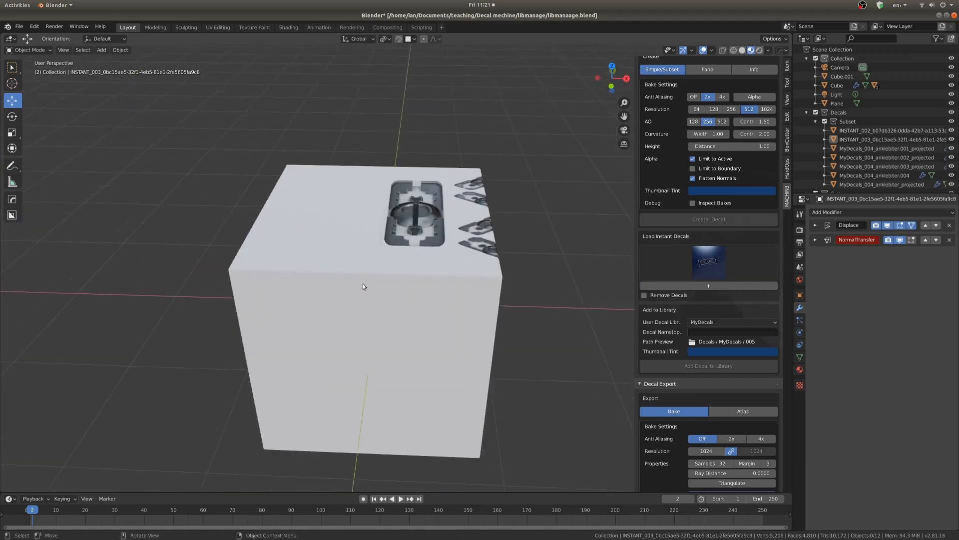
pyautogui.click(363, 286)
pyautogui.press('d')
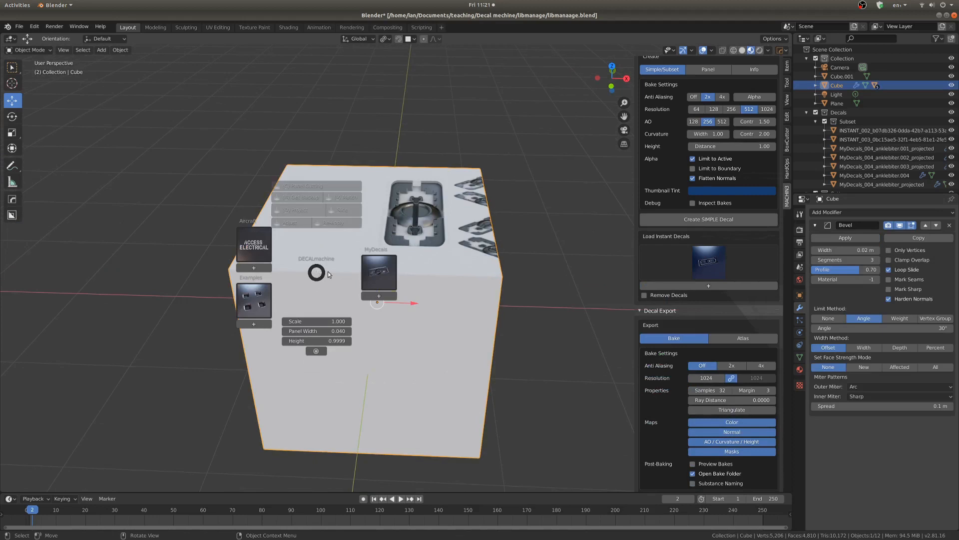
pyautogui.click(379, 272)
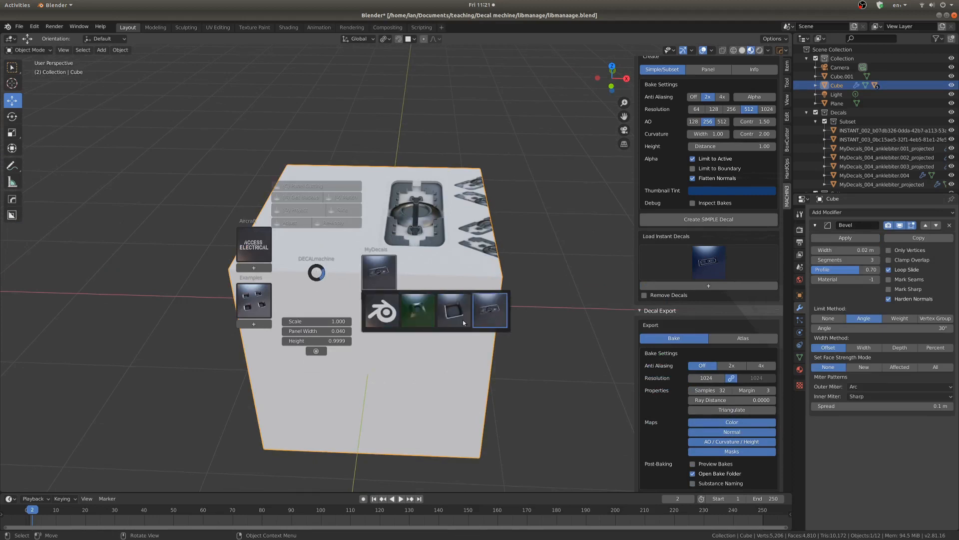
# Step: Select the 512-resolution decal and choose MyDecals as the user decal library to add it to
pyautogui.moveTo(522, 309); pyautogui.dragTo(445, 276, button='middle')
pyautogui.scroll(1, 490, 268)
pyautogui.click(490, 267)
pyautogui.scroll(3, 505, 264)
pyautogui.scroll(-2, 673, 403)
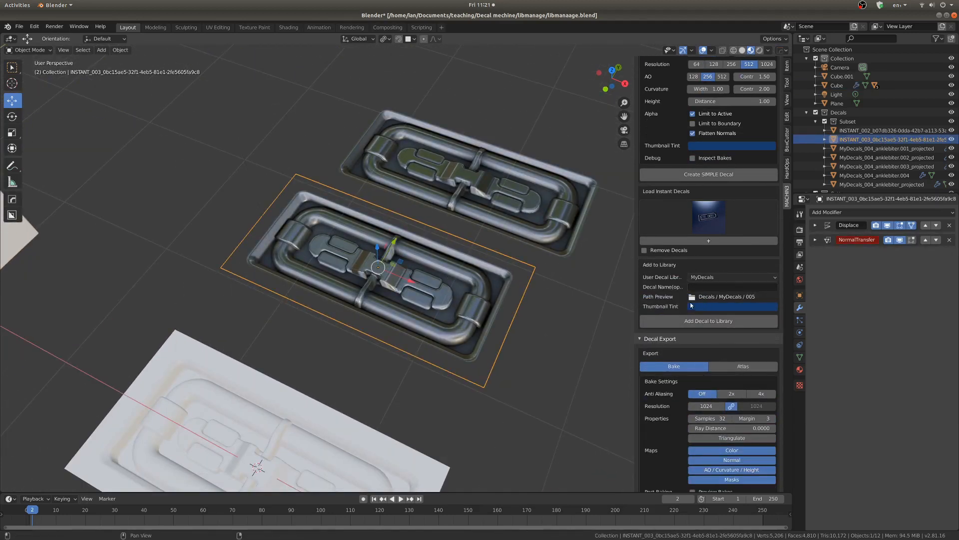
pyautogui.click(700, 276)
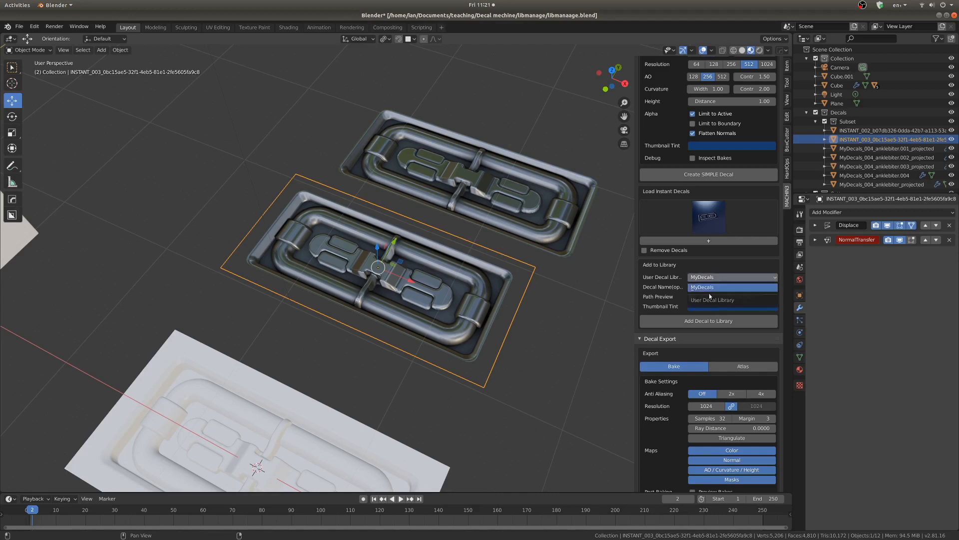
pyautogui.click(701, 289)
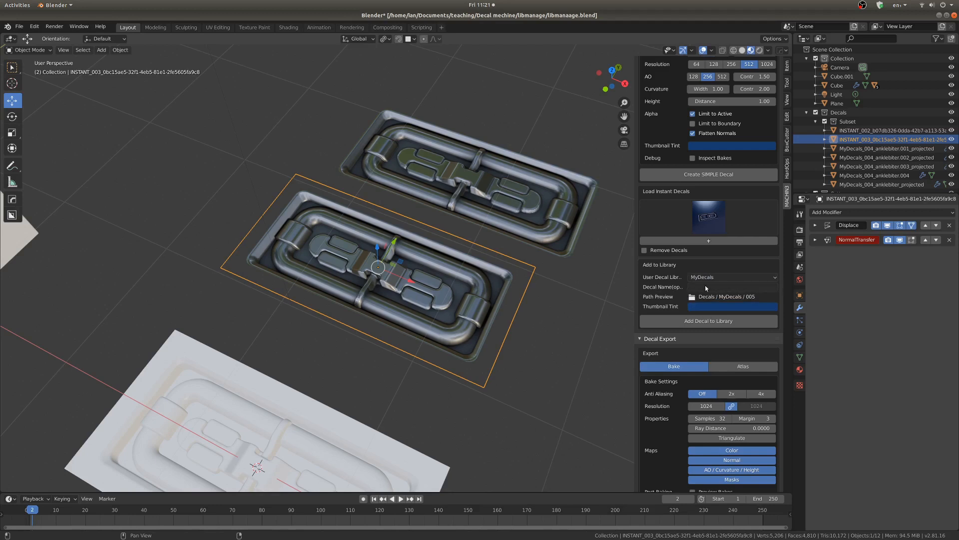
# Step: Name the selected decal "latch HR" and add it to the MyDecals library
pyautogui.click(722, 287)
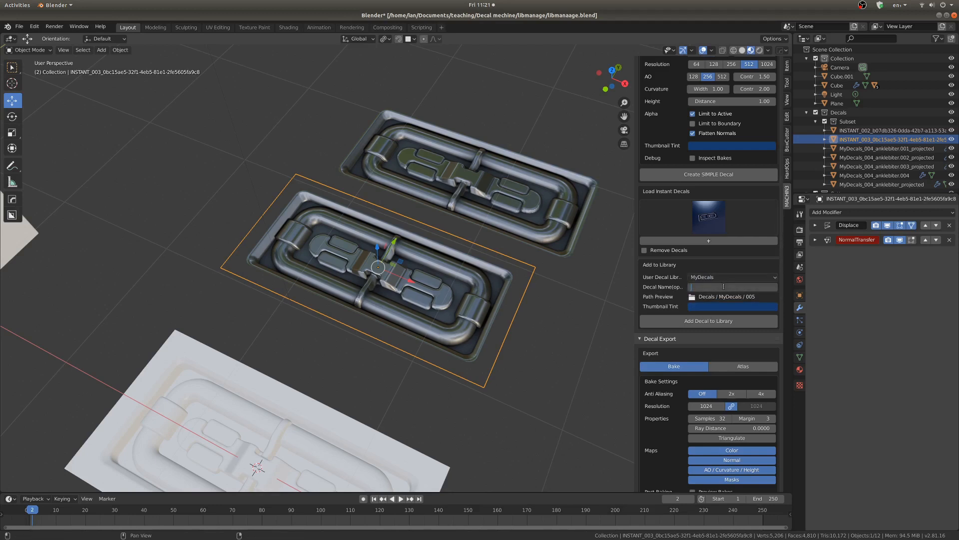
pyautogui.write('latch HR')
pyautogui.press('Return')
pyautogui.click(701, 323)
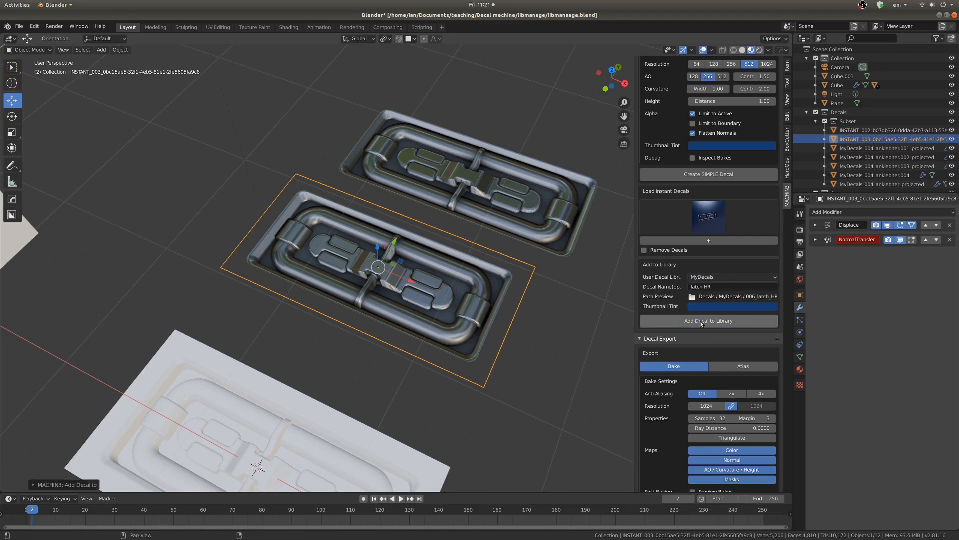
# Step: Select the lower-resolution decal, name it "latch LR", and add it to the MyDecals library
pyautogui.scroll(-5, 303, 350)
pyautogui.moveTo(330, 334); pyautogui.dragTo(274, 330, button='middle')
pyautogui.scroll(4, 415, 263)
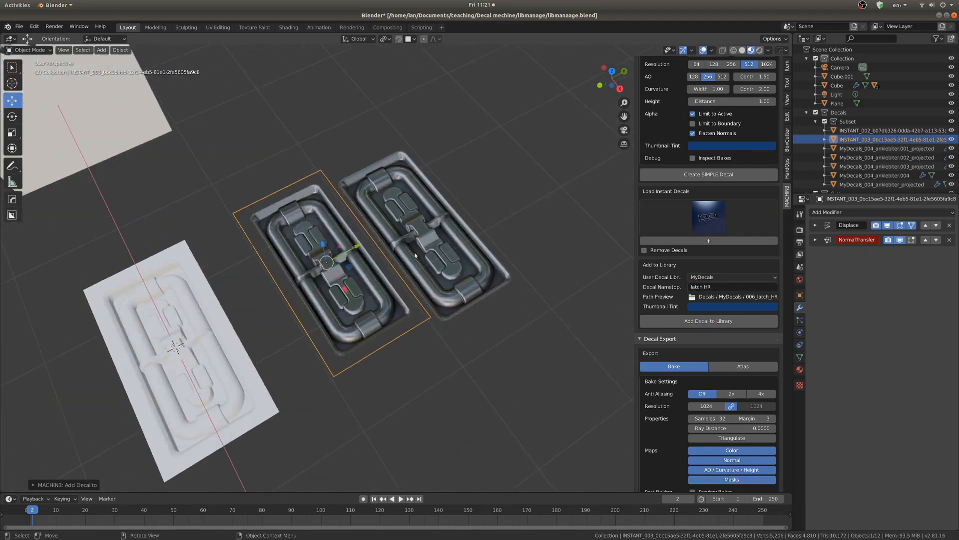
pyautogui.click(414, 240)
pyautogui.scroll(5, 397, 265)
pyautogui.keyDown('shift'); pyautogui.moveTo(523, 369); pyautogui.dragTo(385, 310, button='middle'); pyautogui.keyUp('shift')
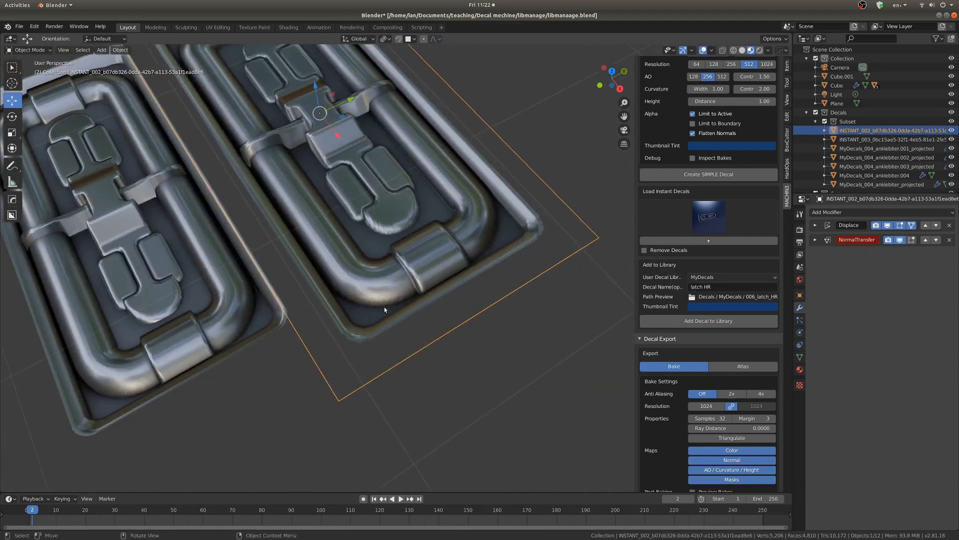
pyautogui.click(724, 287)
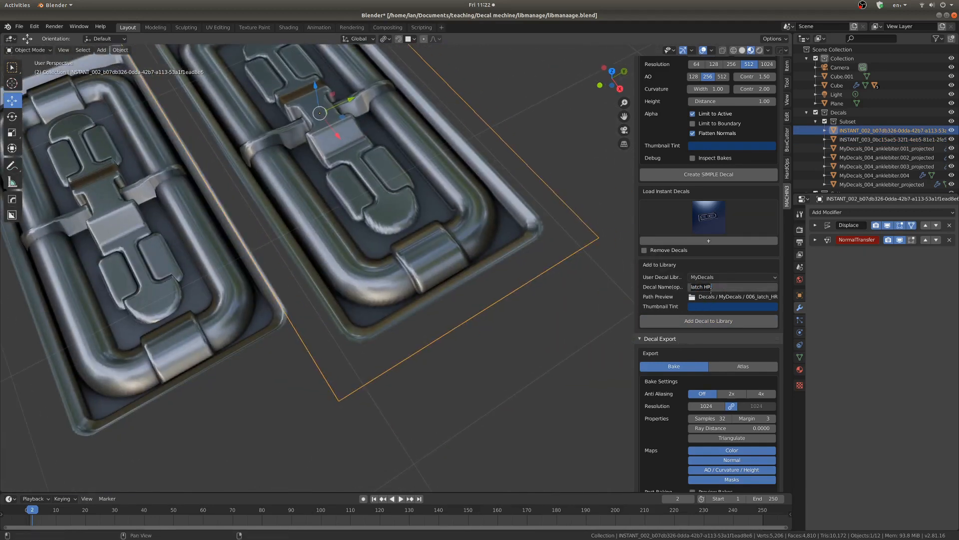
pyautogui.click(706, 287)
pyautogui.write('L')
pyautogui.press('Return')
pyautogui.click(688, 321)
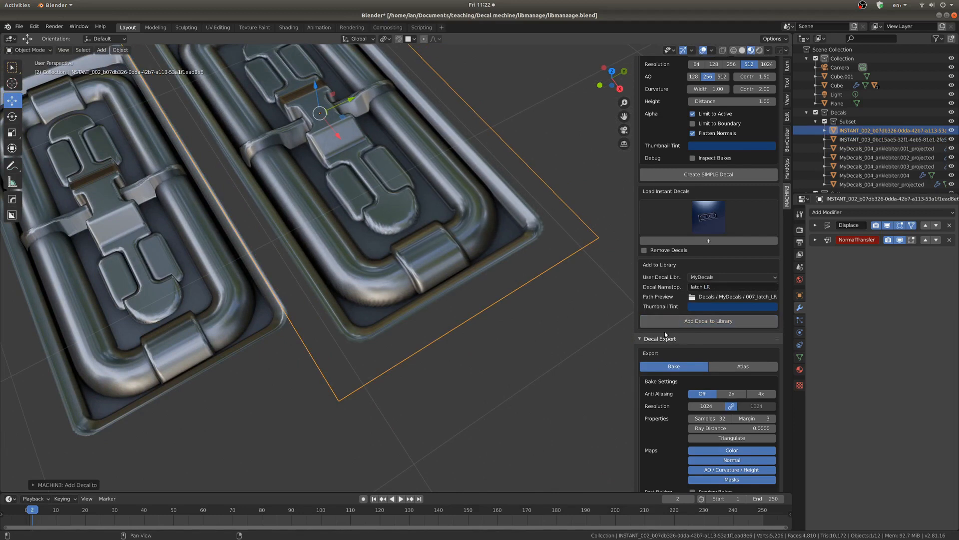
# Step: Select the cube and insert the latch HR decal from the MyDecals library onto its front face
pyautogui.scroll(-8, 549, 319)
pyautogui.moveTo(352, 312); pyautogui.dragTo(424, 298, button='middle')
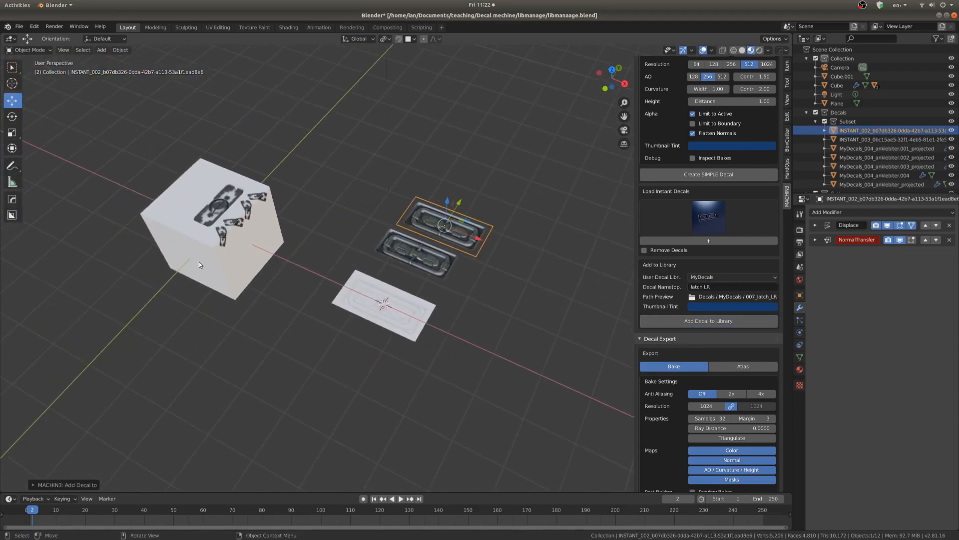
pyautogui.keyDown('shift'); pyautogui.moveTo(248, 264); pyautogui.dragTo(397, 256, button='middle'); pyautogui.keyUp('shift')
pyautogui.scroll(3, 393, 260)
pyautogui.click(399, 247)
pyautogui.scroll(2, 400, 247)
pyautogui.press('d')
pyautogui.click(453, 257)
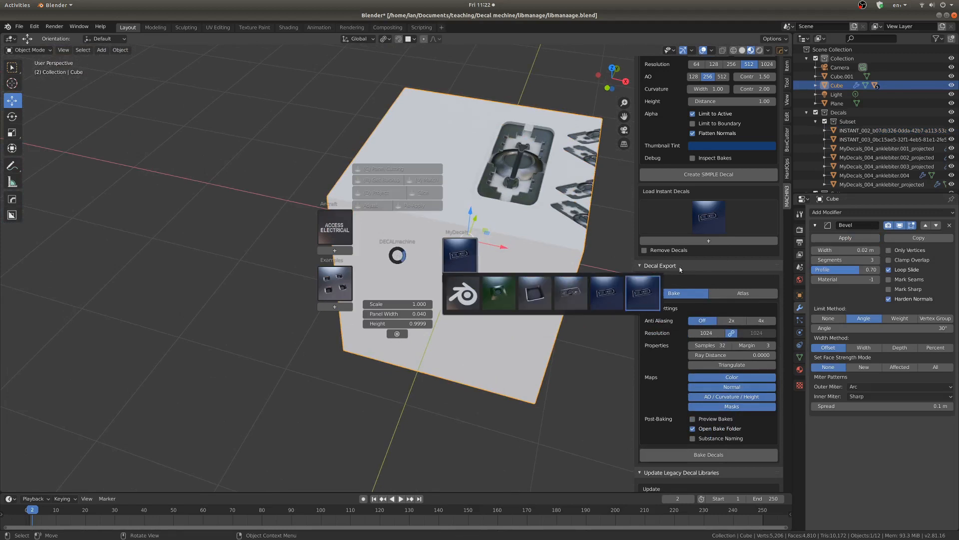
pyautogui.click(627, 302)
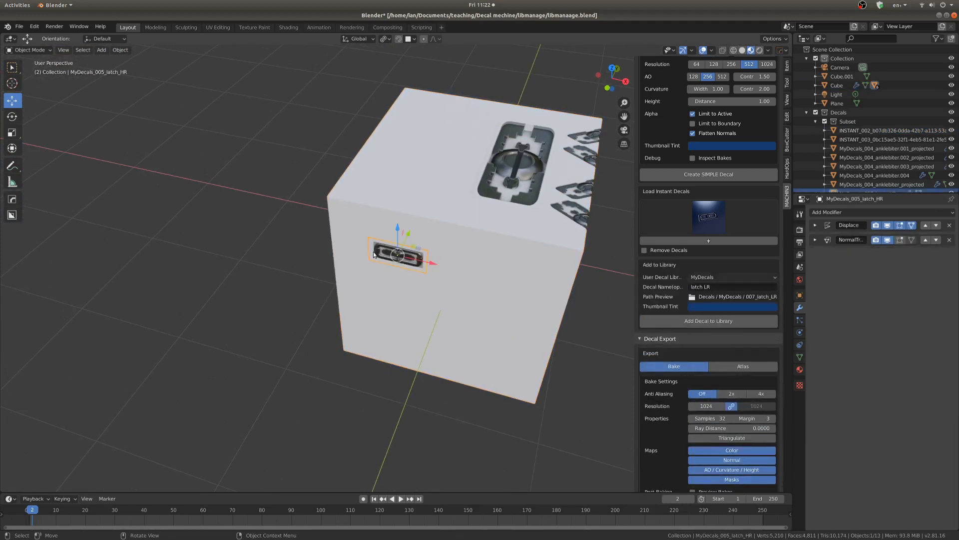
# Step: Insert the latch LR decal from the MyDecals library onto the cube's front face, above the latch HR decal
pyautogui.scroll(6, 407, 241)
pyautogui.keyDown('shift'); pyautogui.moveTo(407, 241); pyautogui.dragTo(429, 249, button='middle'); pyautogui.keyUp('shift')
pyautogui.scroll(-5, 377, 328)
pyautogui.press('KP_Decimal')
pyautogui.hotkey('alt', 'a')
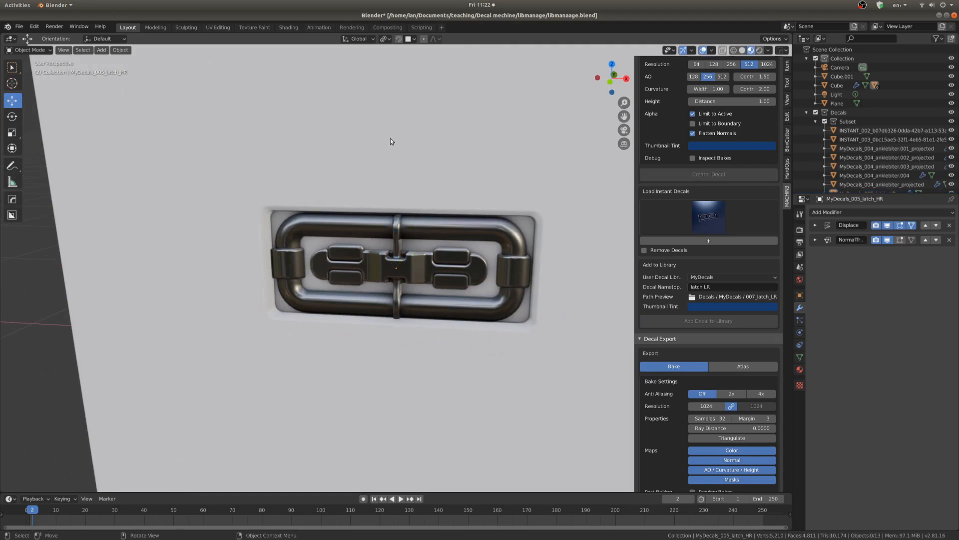
pyautogui.keyDown('shift'); pyautogui.moveTo(392, 141); pyautogui.dragTo(401, 197, button='middle'); pyautogui.keyUp('shift')
pyautogui.hotkey('shift', 'a')
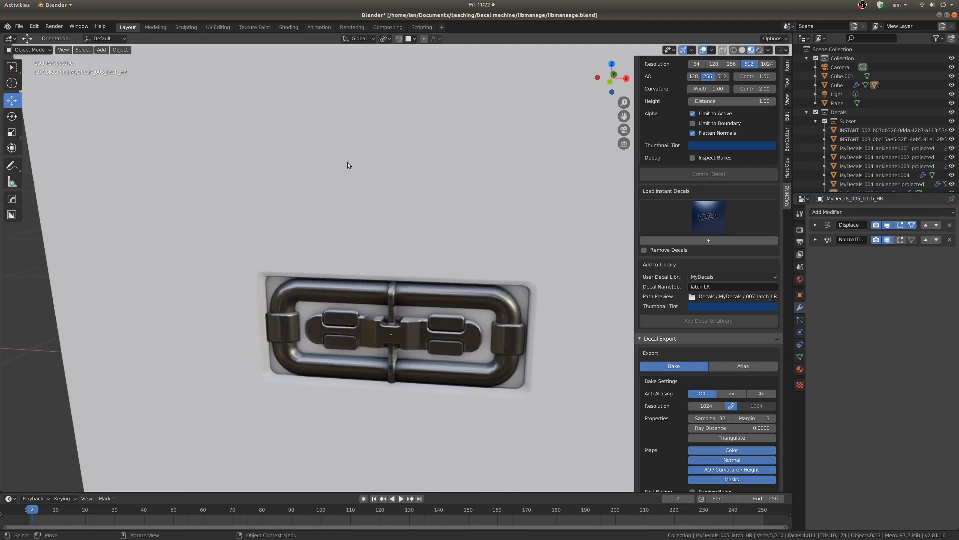
pyautogui.press('d')
pyautogui.click(409, 162)
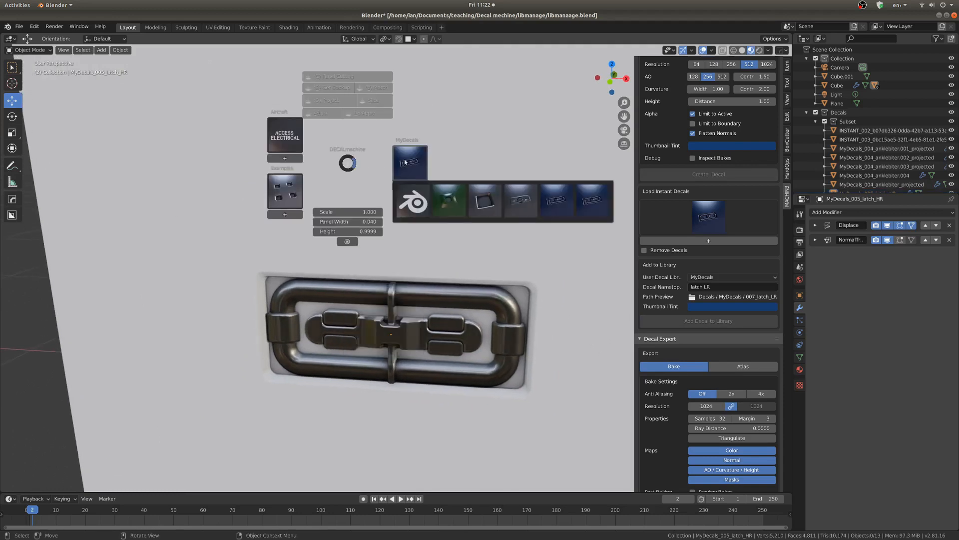
pyautogui.click(603, 199)
pyautogui.scroll(1, 340, 192)
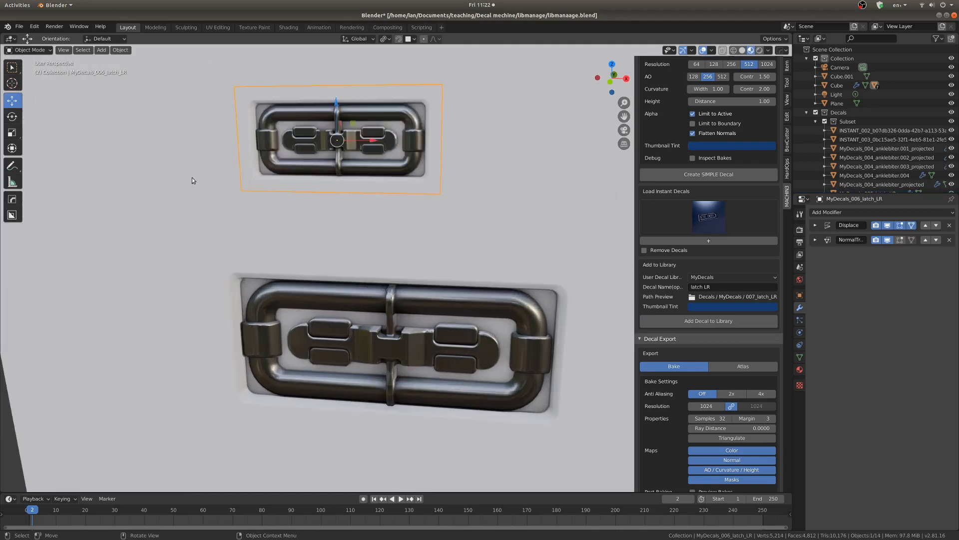
# Step: Move the latch LR decal down to just above the latch HR decal and deselect everything
pyautogui.scroll(-3, 350, 154)
pyautogui.moveTo(368, 158); pyautogui.dragTo(348, 219)
pyautogui.hotkey('alt', 'a')
pyautogui.scroll(1, 380, 270)
pyautogui.moveTo(379, 280); pyautogui.dragTo(398, 272, button='middle')
pyautogui.scroll(-2, 361, 279)
# Step: Examine the decals in the MyDecals library, the list of instant decals, and the two instant decals in the scene
pyautogui.press('d')
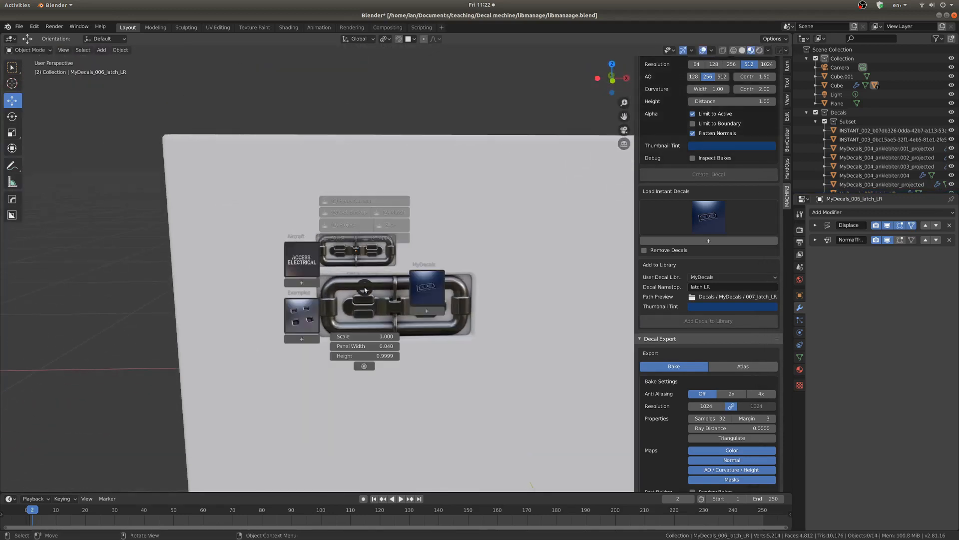
pyautogui.click(427, 287)
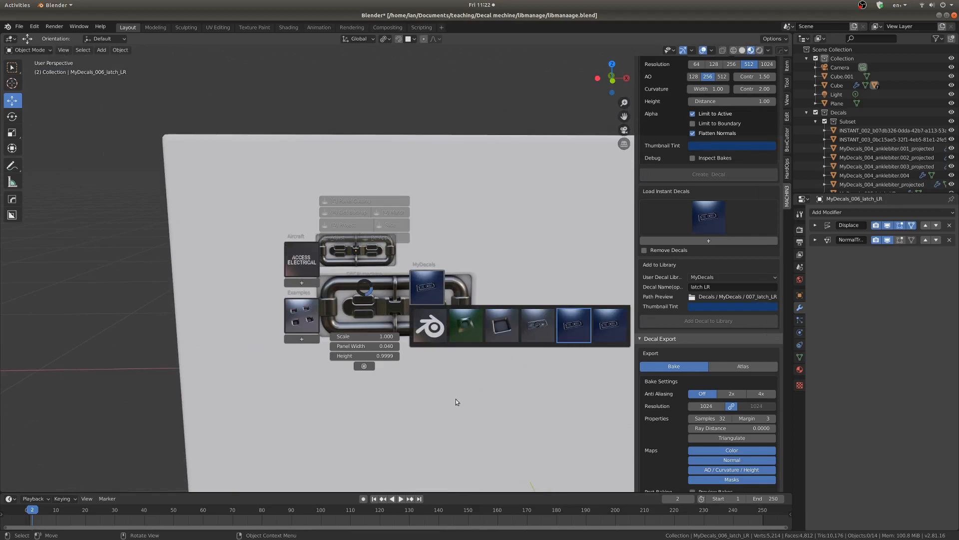
pyautogui.click(365, 288)
pyautogui.scroll(-5, 365, 288)
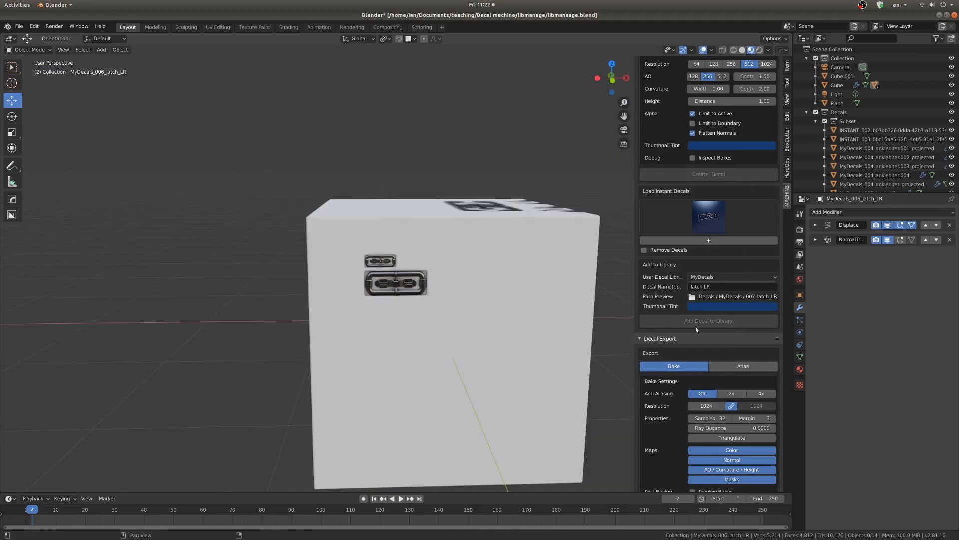
pyautogui.moveTo(499, 265); pyautogui.dragTo(692, 178, button='middle')
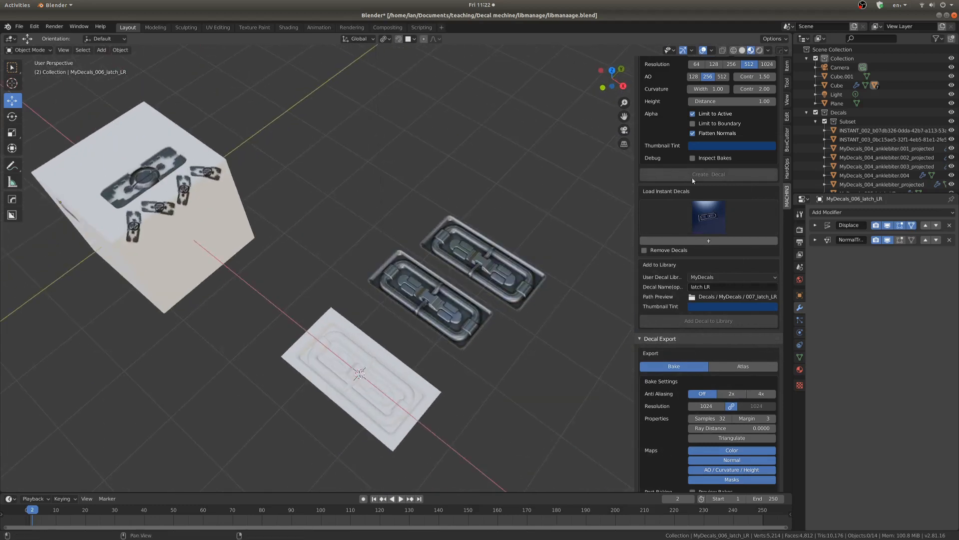
pyautogui.click(685, 202)
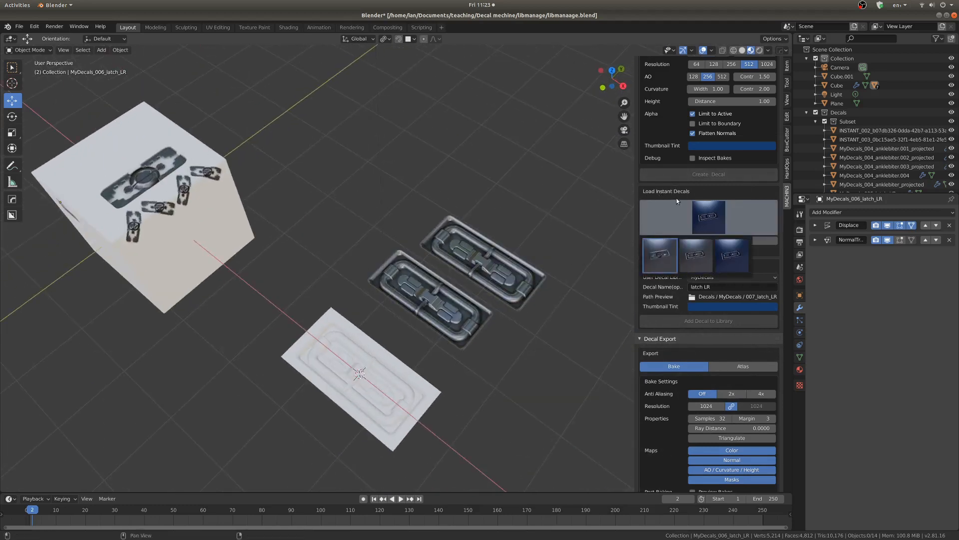
pyautogui.scroll(5, 408, 272)
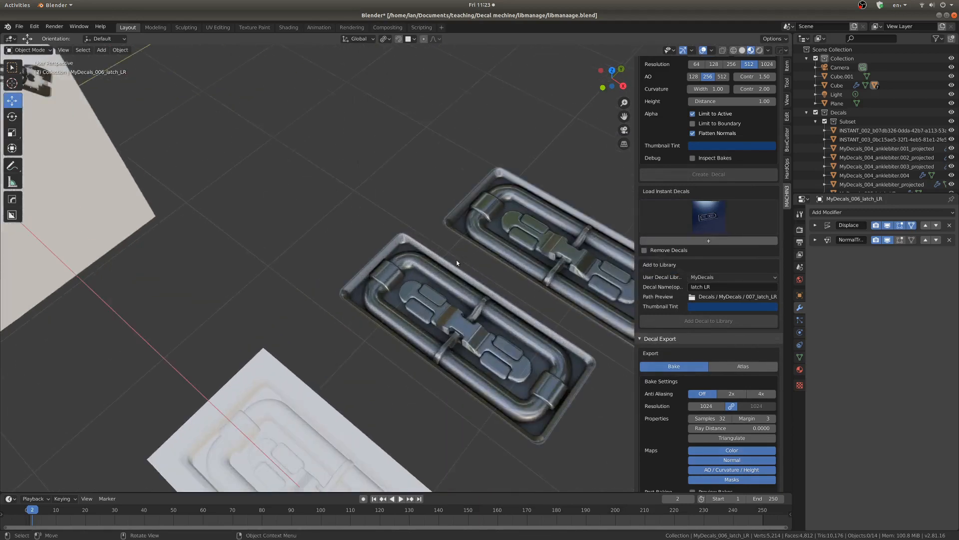
pyautogui.scroll(-4, 456, 263)
pyautogui.scroll(1, 484, 262)
pyautogui.moveTo(483, 262)
pyautogui.keyDown('shift'); pyautogui.mouseDown(button='middle')
pyautogui.moveTo(428, 262)
pyautogui.moveTo(460, 255)
pyautogui.moveTo(457, 244)
pyautogui.moveTo(438, 280)
pyautogui.moveTo(470, 267)
pyautogui.mouseUp(button='middle'); pyautogui.keyUp('shift')
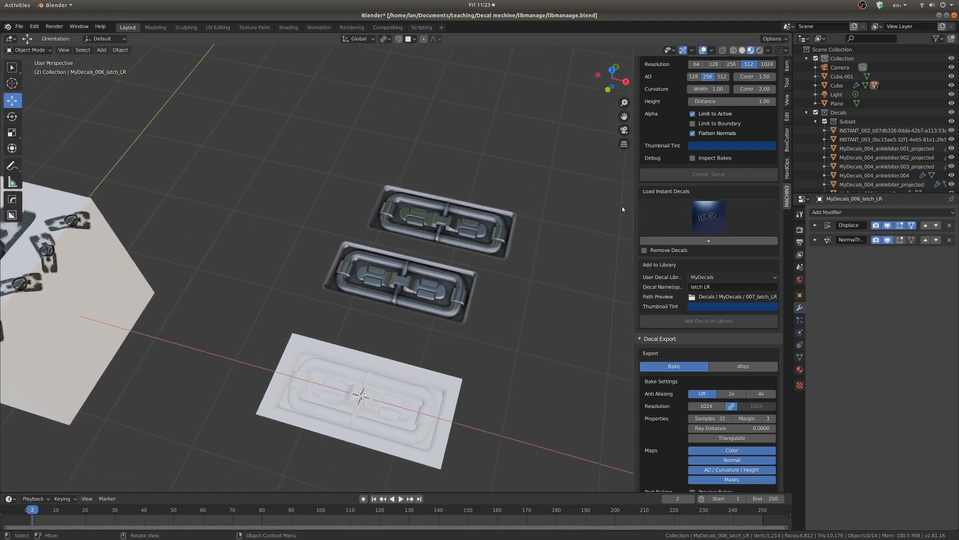
# Step: Enable Remove Decals, remove the three instant decals one at a time, and disable Remove Decals
pyautogui.click(727, 220)
pyautogui.click(741, 259)
pyautogui.click(645, 250)
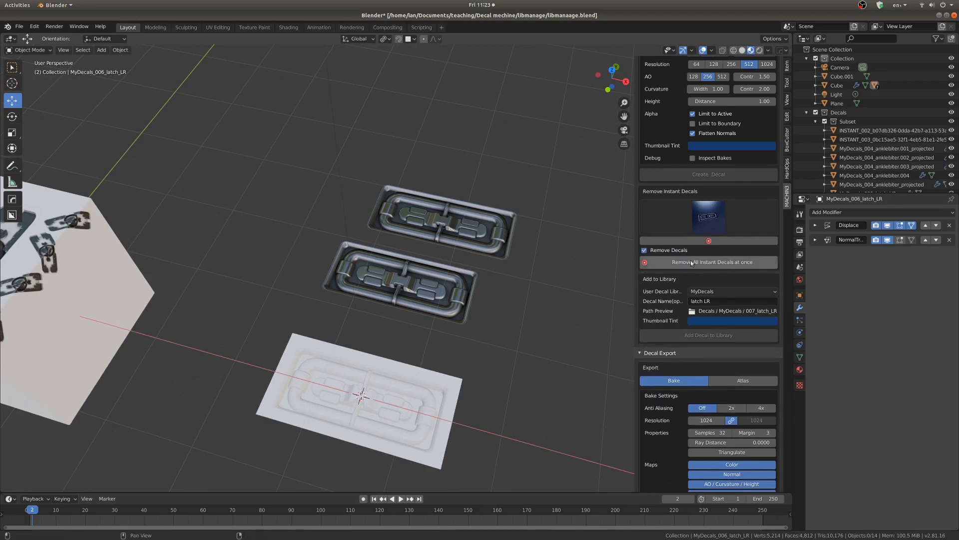
pyautogui.click(714, 230)
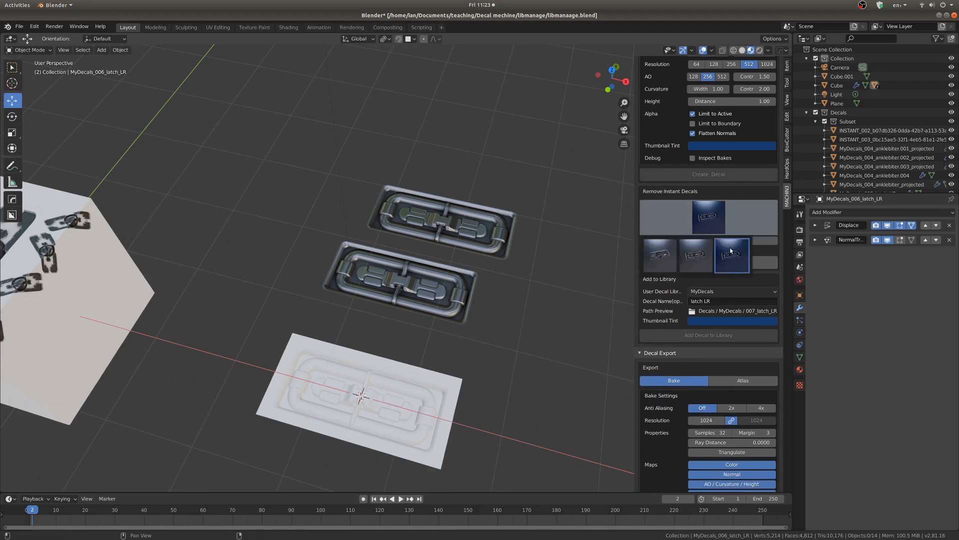
pyautogui.click(731, 251)
pyautogui.click(713, 229)
pyautogui.click(697, 247)
pyautogui.click(718, 204)
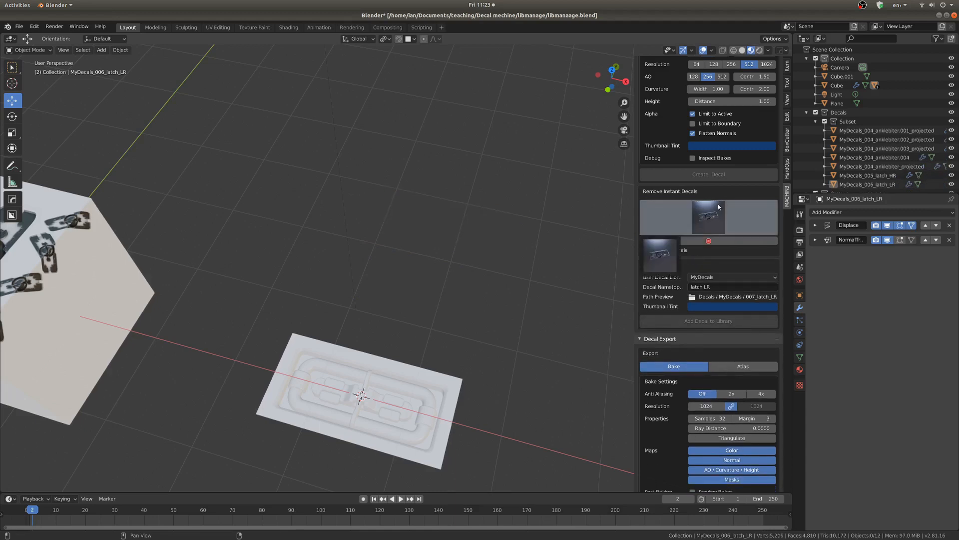
pyautogui.click(697, 217)
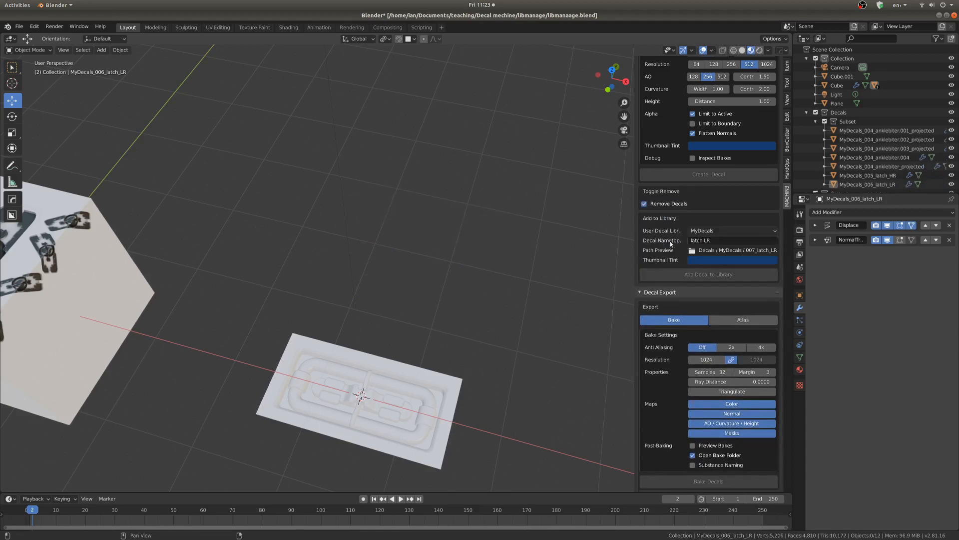
pyautogui.click(644, 203)
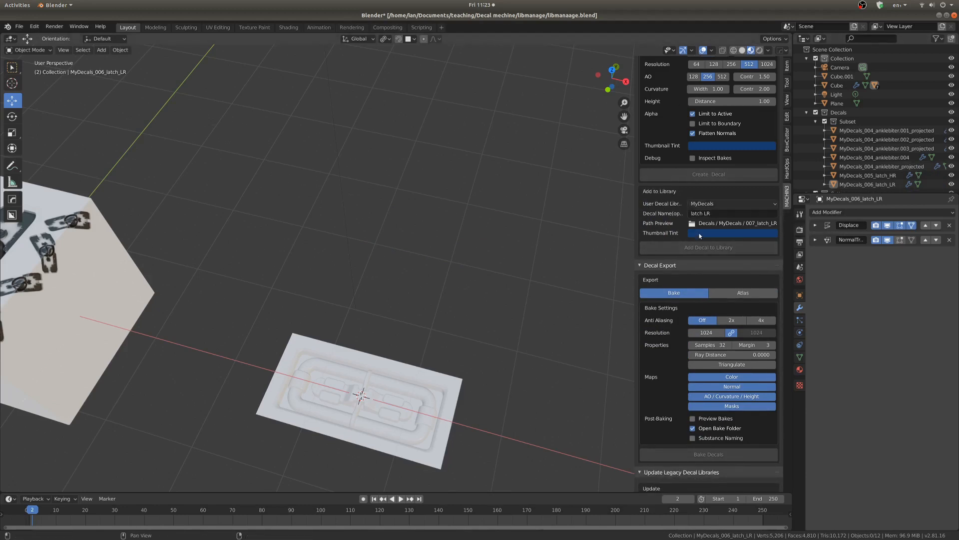
# Step: Switch the DECALmachine pie to decal removal and remove the green-background decal from the MyDecals library
pyautogui.scroll(2, 700, 236)
pyautogui.scroll(-3, 549, 265)
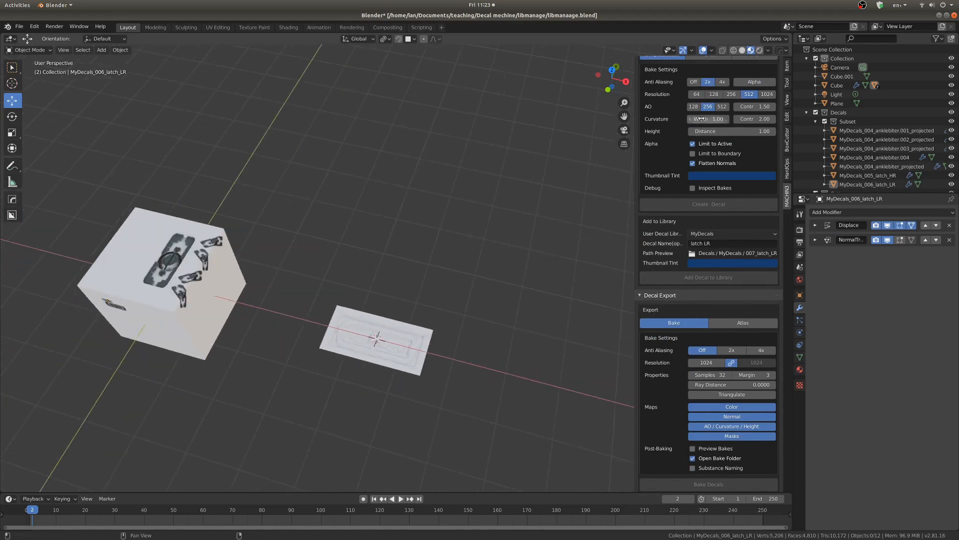
pyautogui.scroll(3, 701, 119)
pyautogui.scroll(-2, 300, 300)
pyautogui.moveTo(287, 305); pyautogui.dragTo(404, 274, button='middle')
pyautogui.scroll(5, 415, 277)
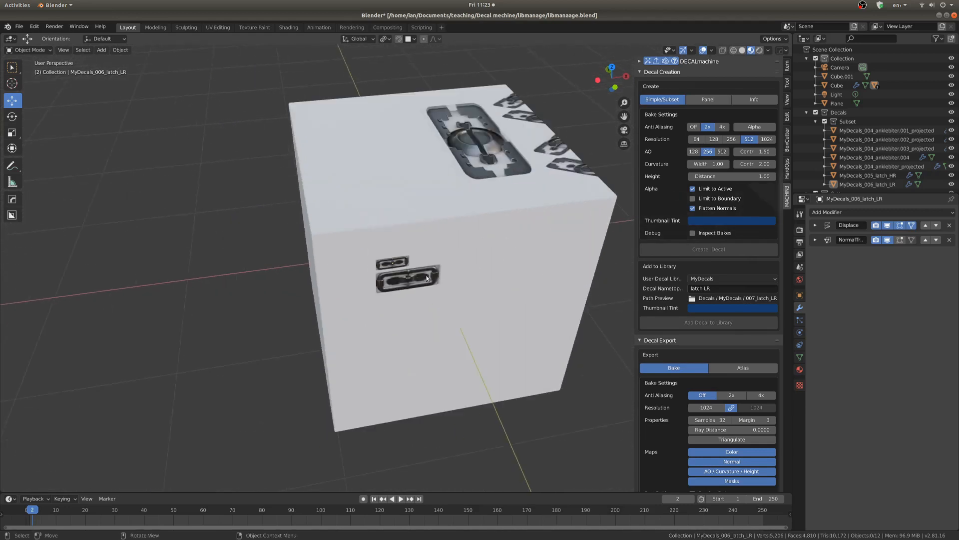
pyautogui.scroll(-5, 427, 278)
pyautogui.press('d')
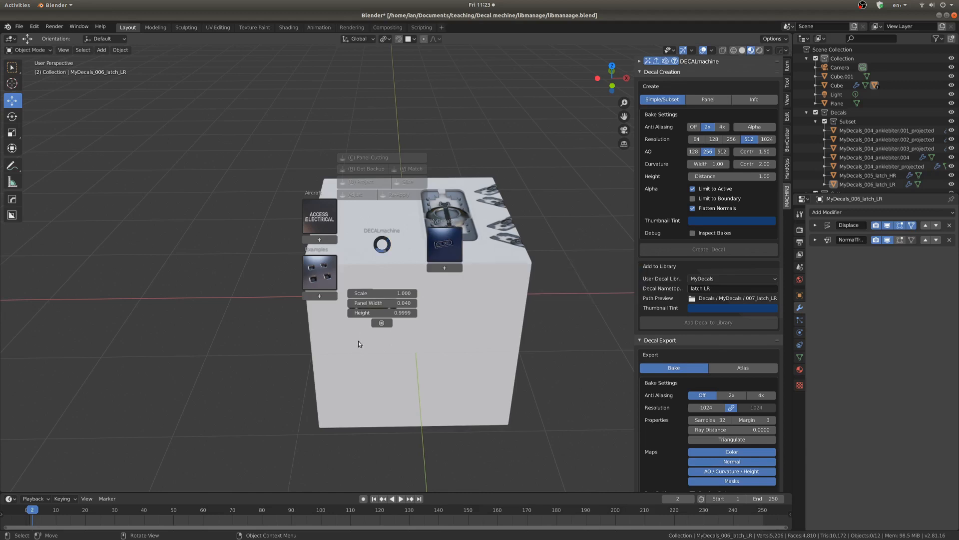
pyautogui.click(382, 323)
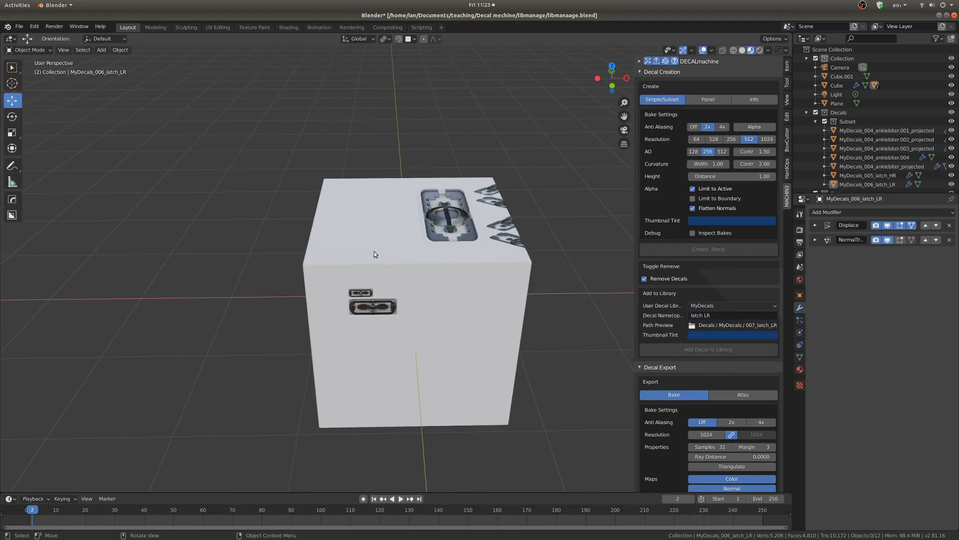
pyautogui.press('d')
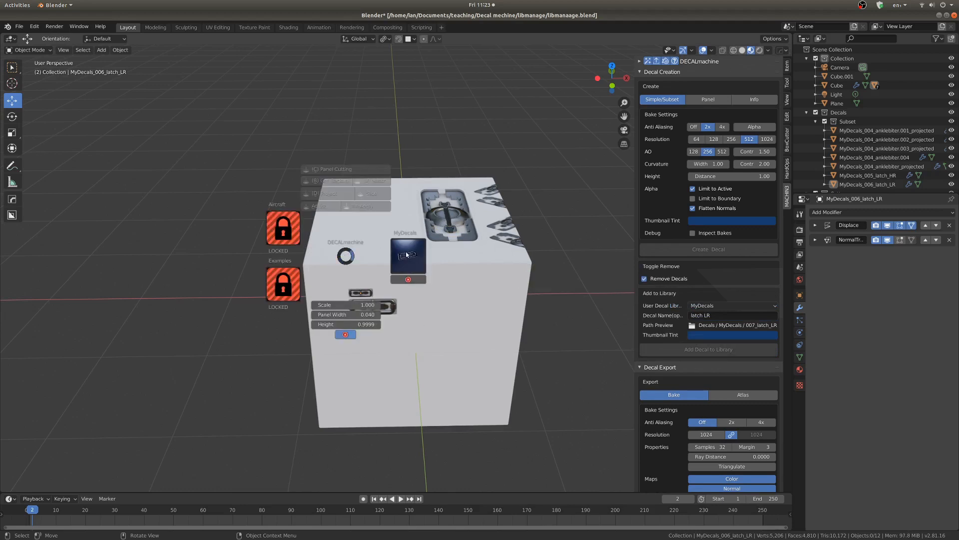
pyautogui.click(405, 269)
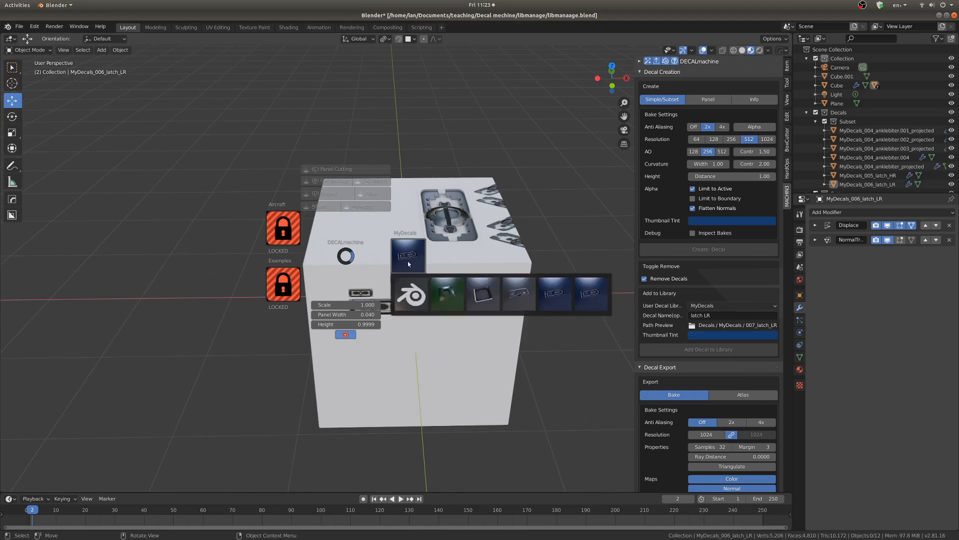
pyautogui.click(446, 298)
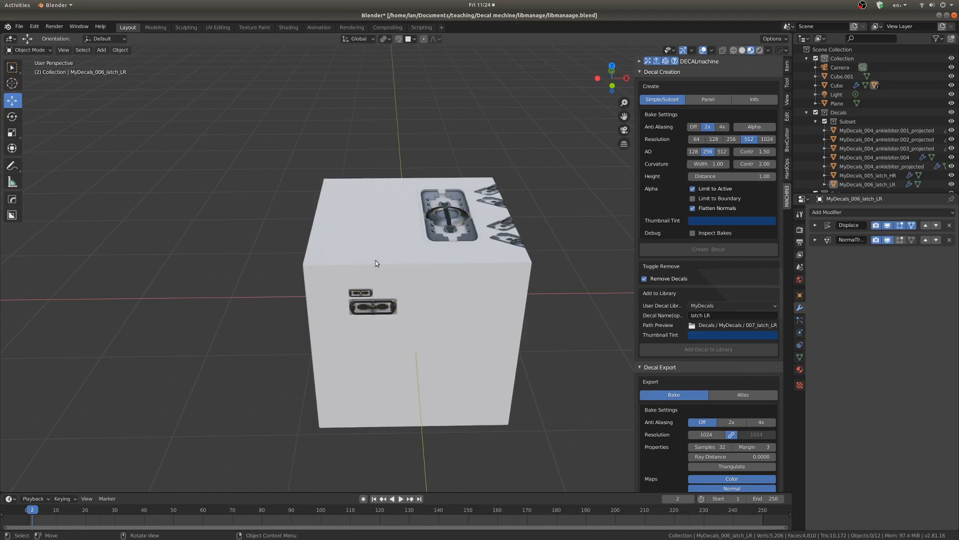
# Step: Remove the latch LR decal from the MyDecals library and switch decal removal off in the DECALmachine pie
pyautogui.press('d')
pyautogui.click(436, 257)
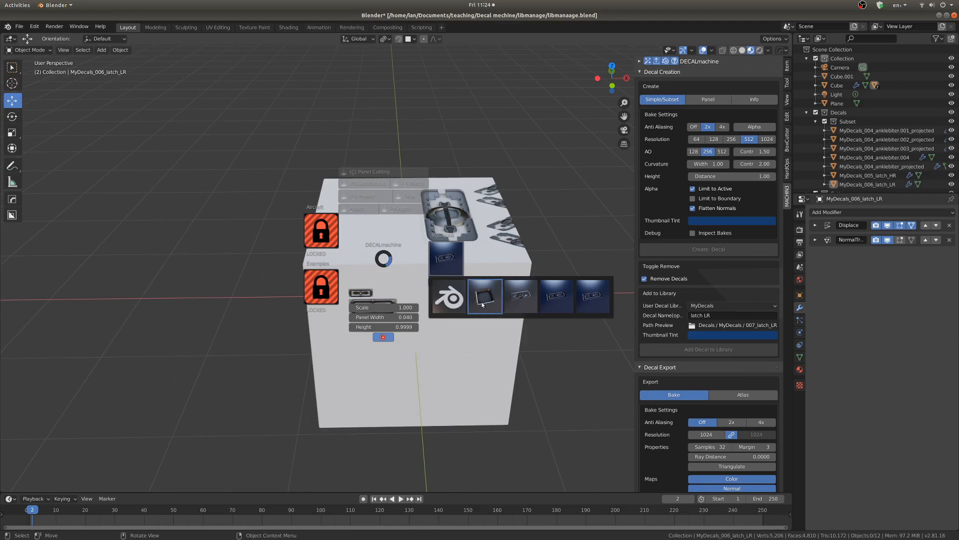
pyautogui.click(593, 298)
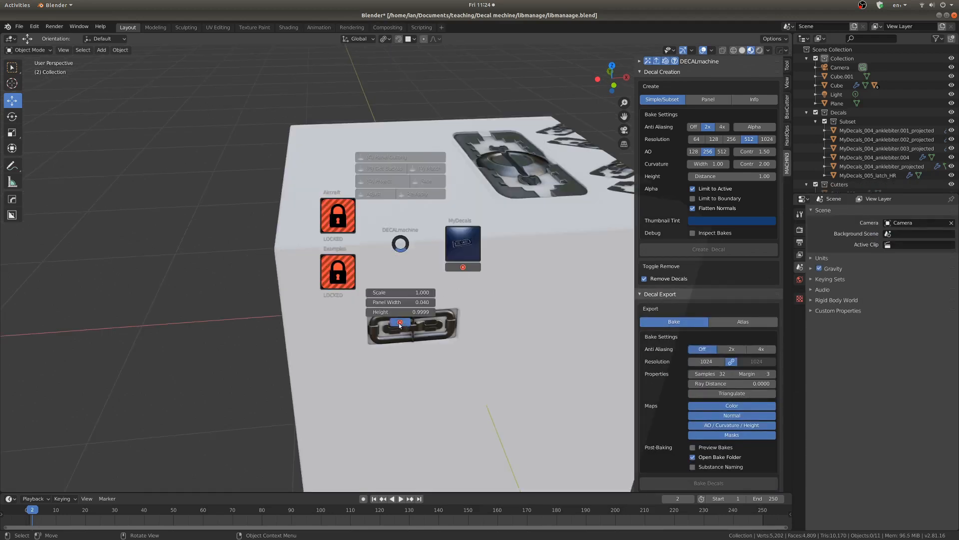
pyautogui.click(400, 322)
pyautogui.press('d')
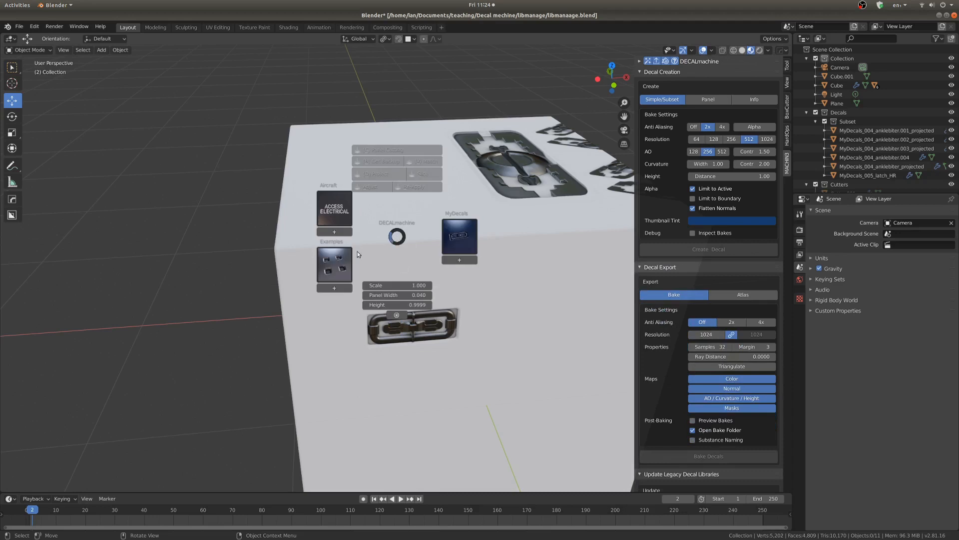
pyautogui.click(333, 258)
pyautogui.press('Escape')
pyautogui.moveTo(556, 247); pyautogui.dragTo(518, 241, button='middle')
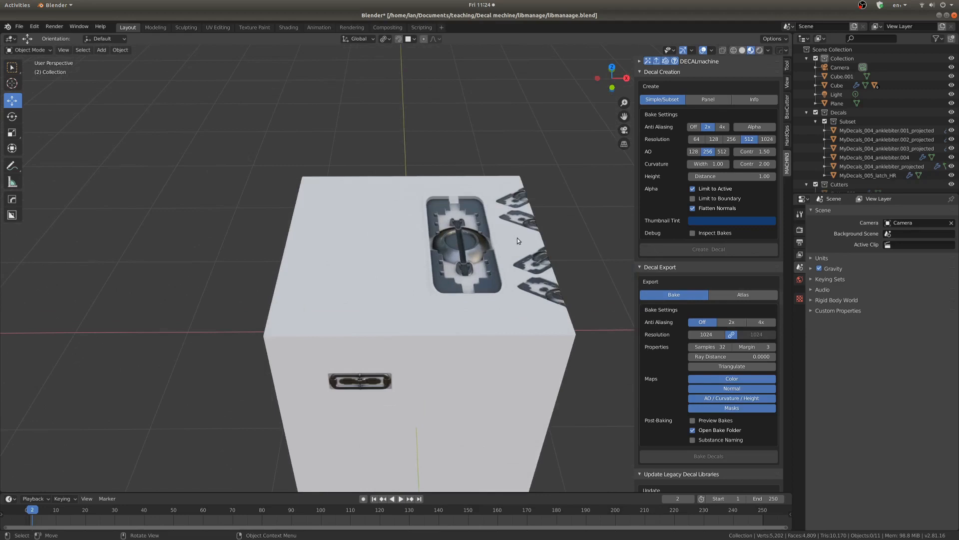